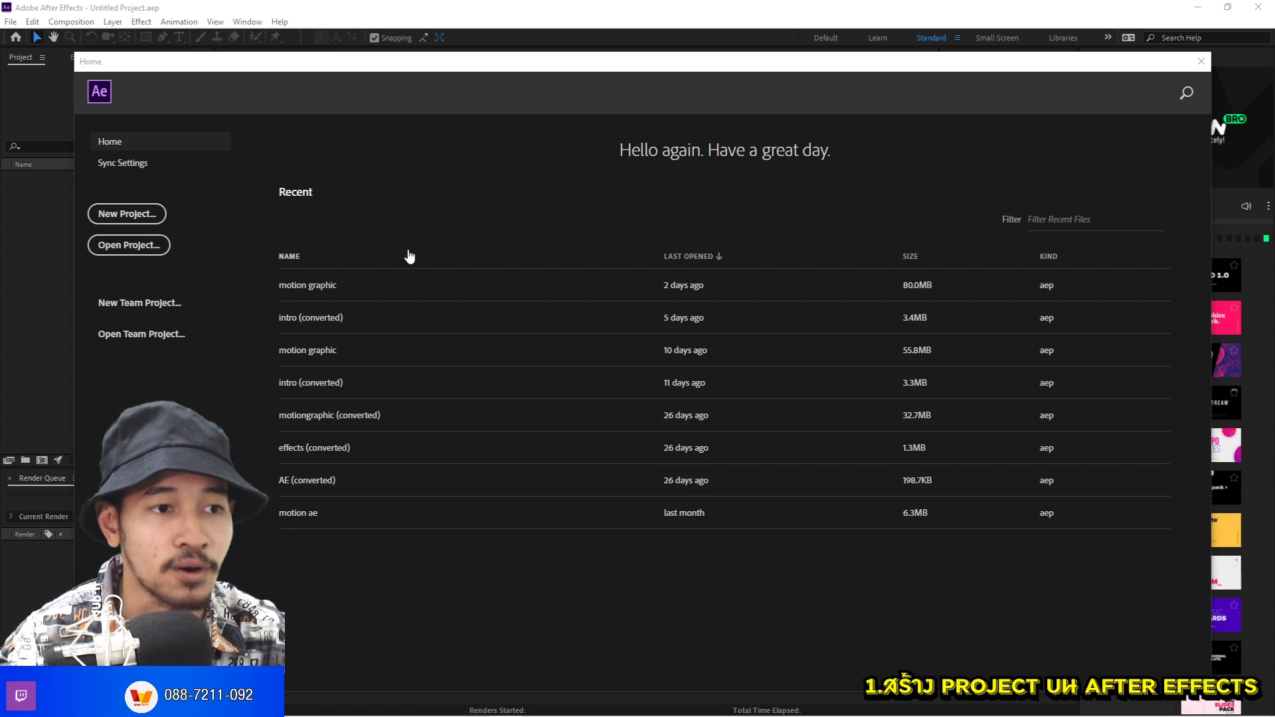
Step: Dismiss the Home start screen to reveal the empty untitled project
click(140, 216)
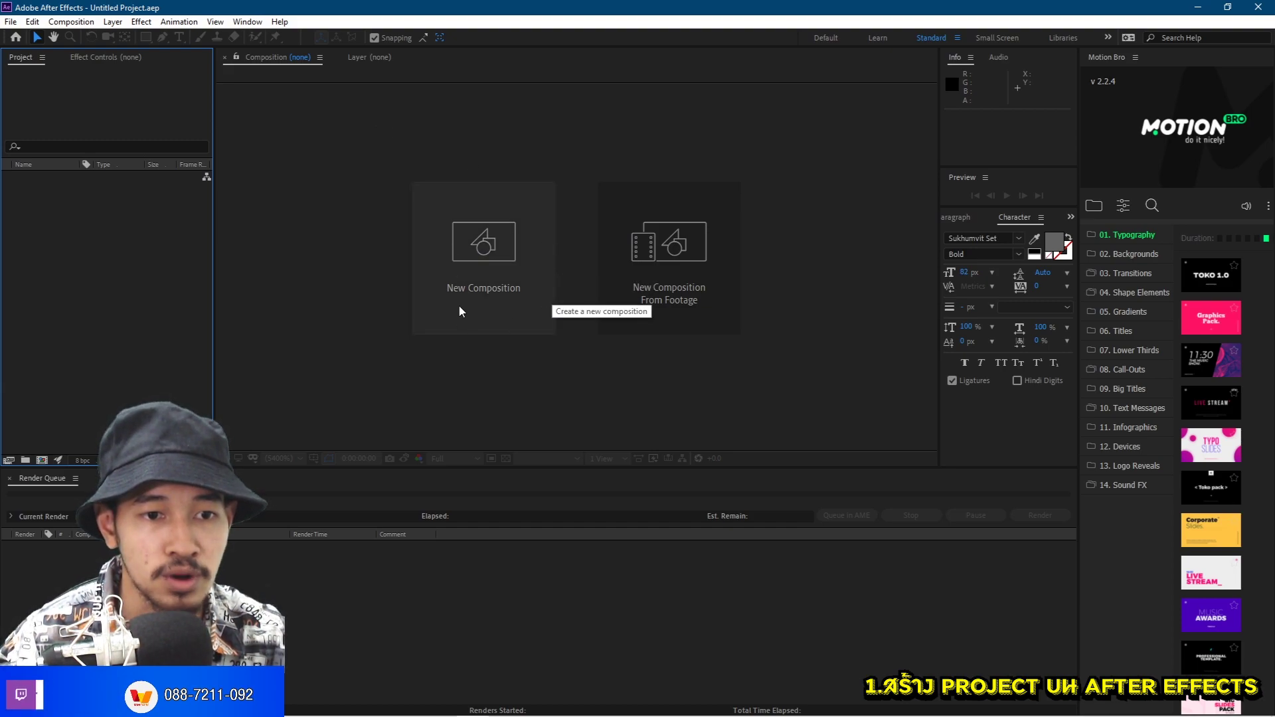
Step: Start a new composition named Comp 1 with square pixels at 60 fps
click(524, 268)
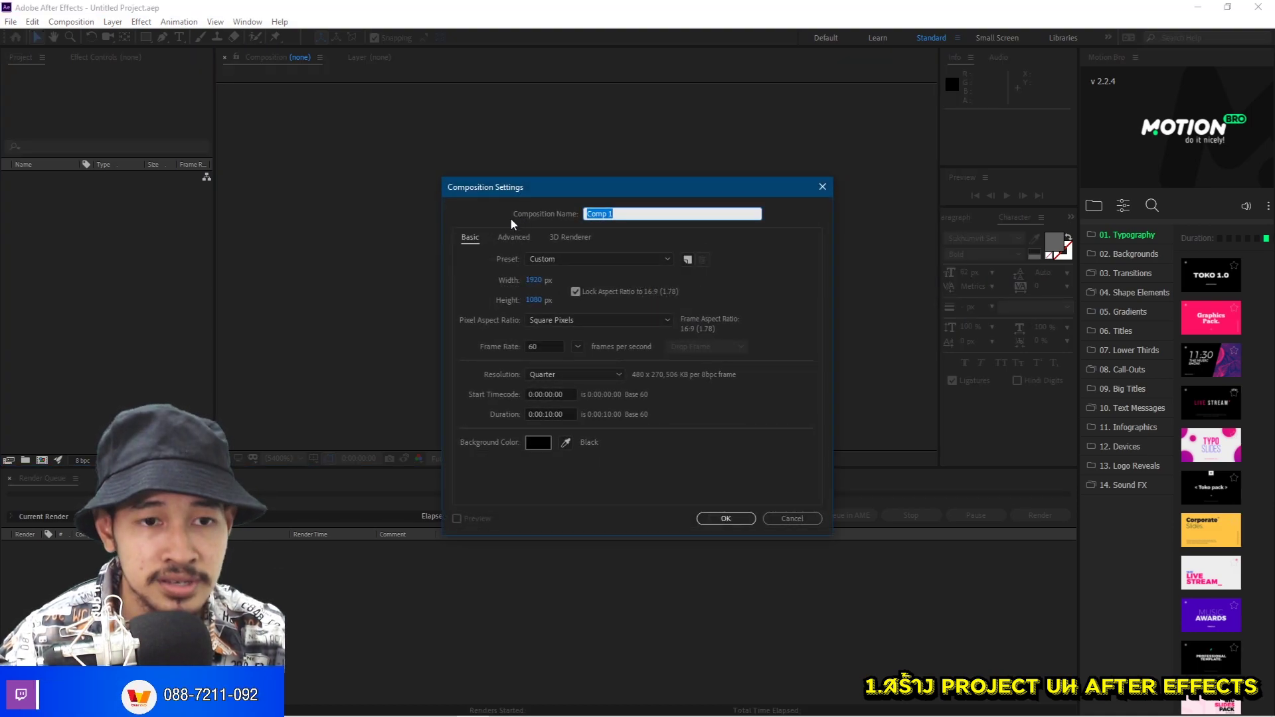
click(642, 214)
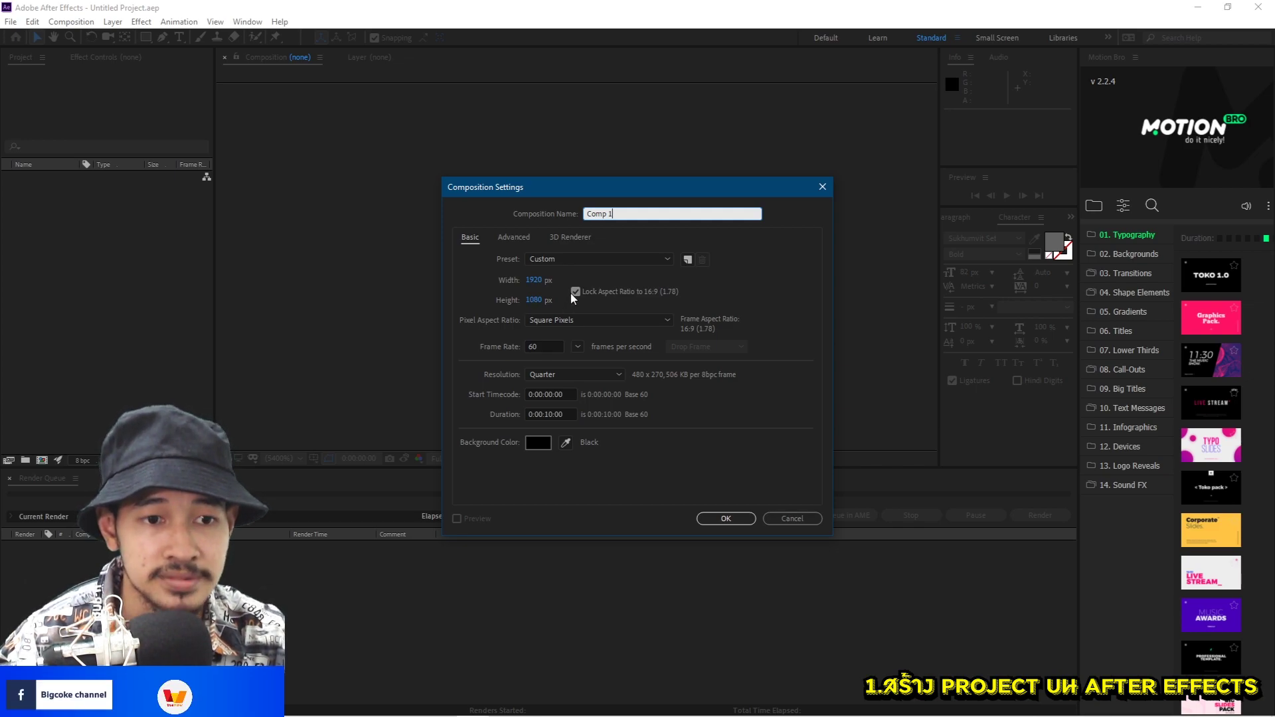
click(625, 325)
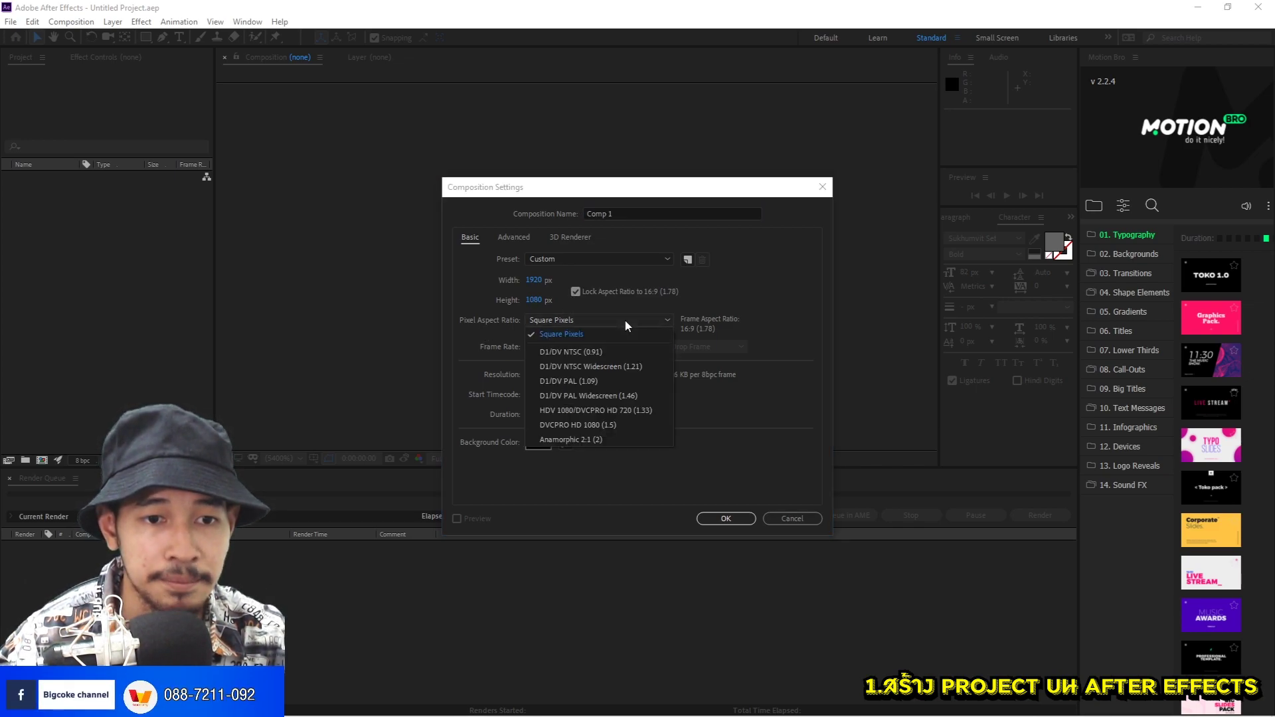
click(618, 339)
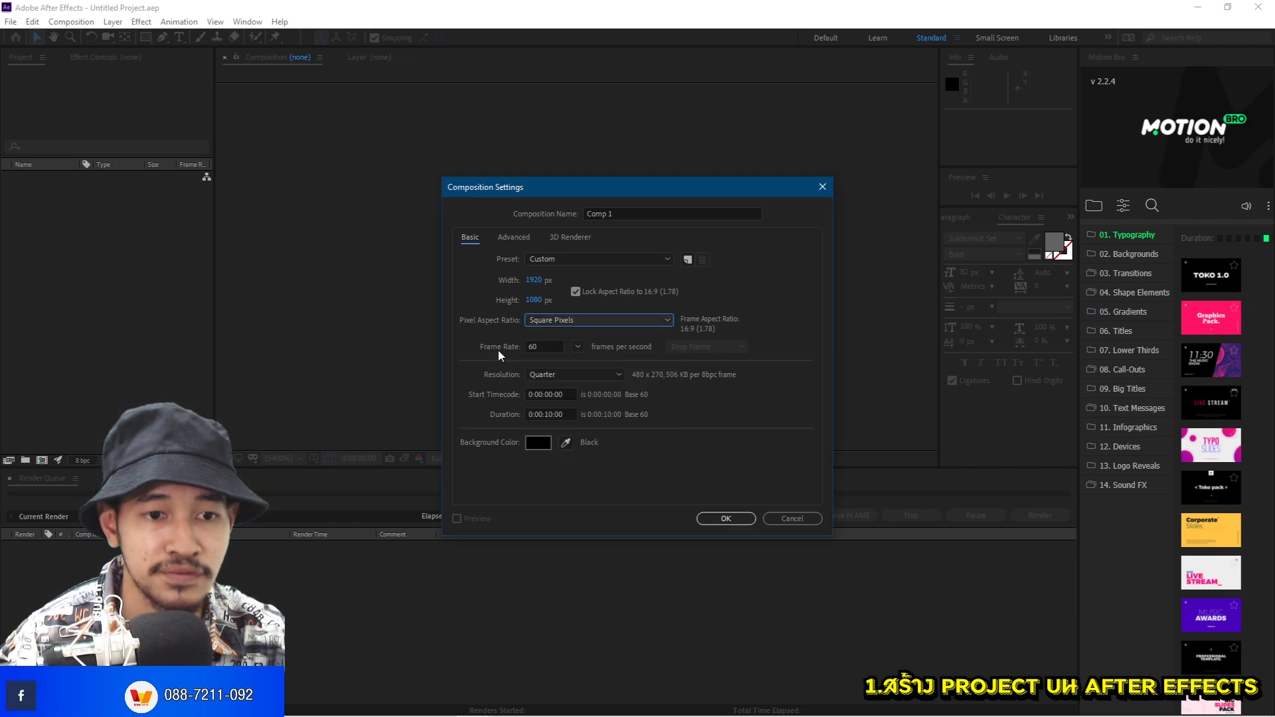
click(554, 346)
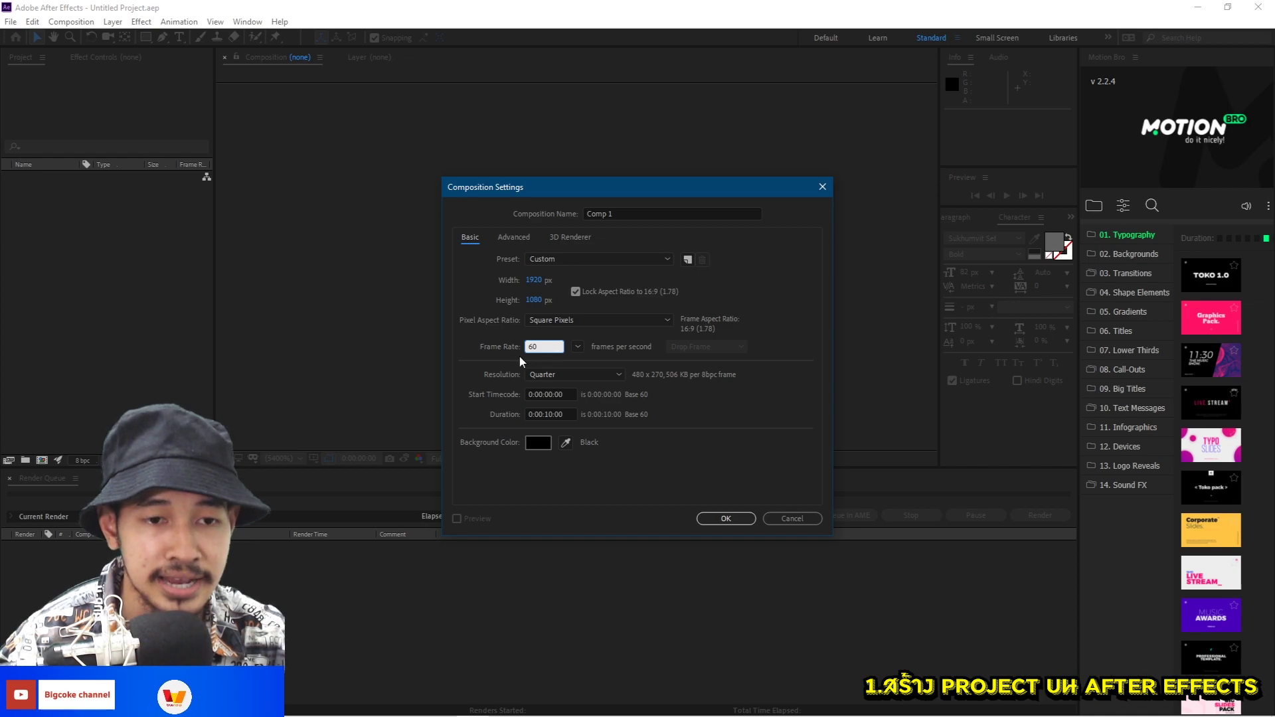
click(545, 347)
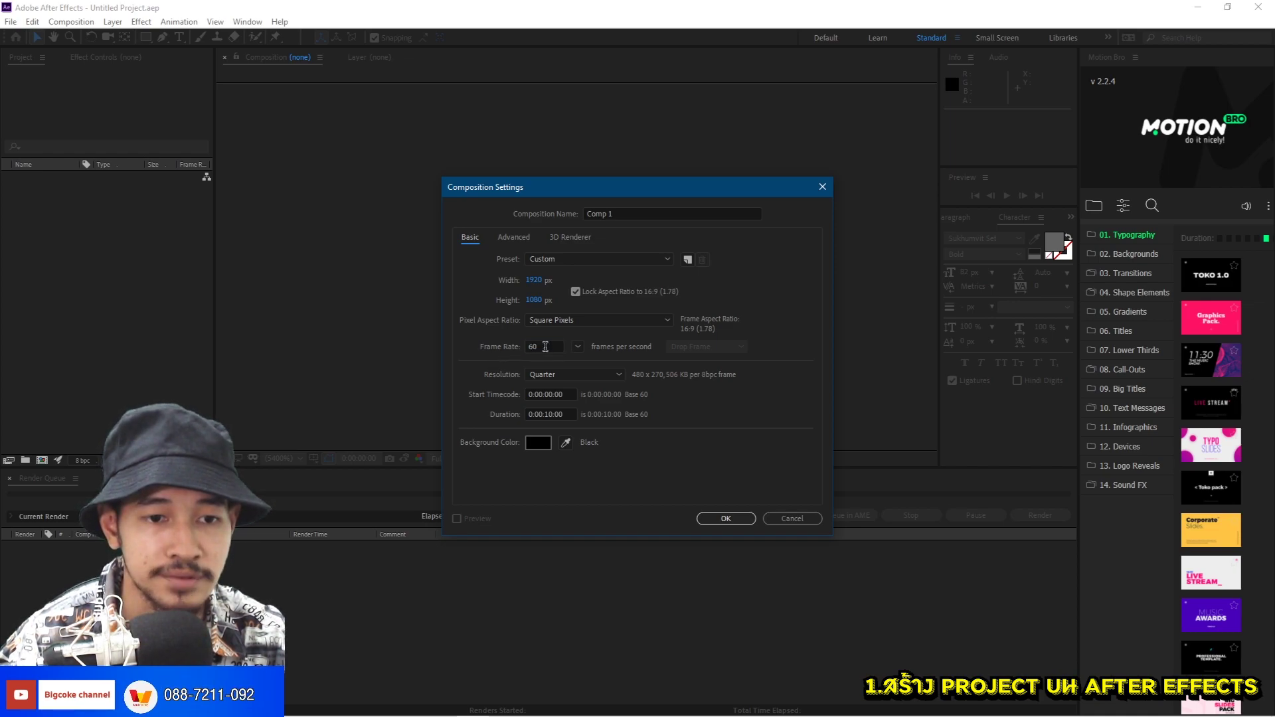
Step: Set Full resolution and a 0:00:10:00 duration, then create the composition
click(618, 376)
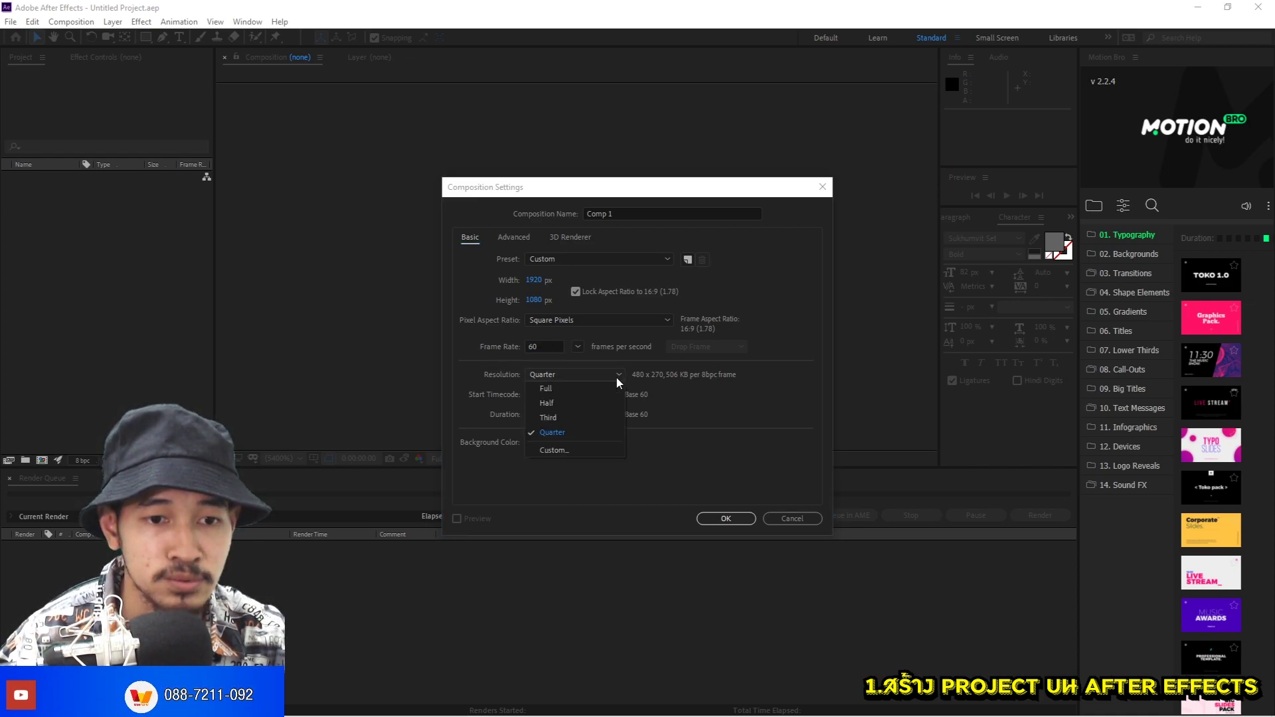
click(618, 376)
click(590, 376)
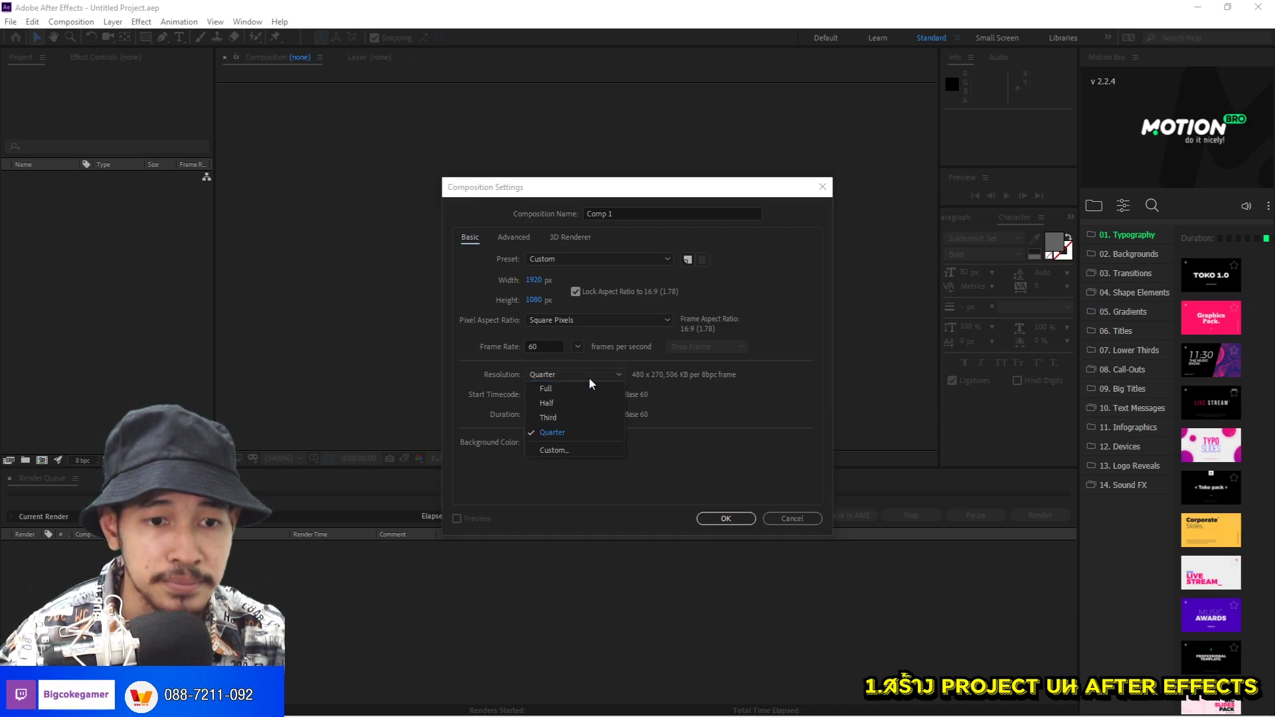
click(583, 389)
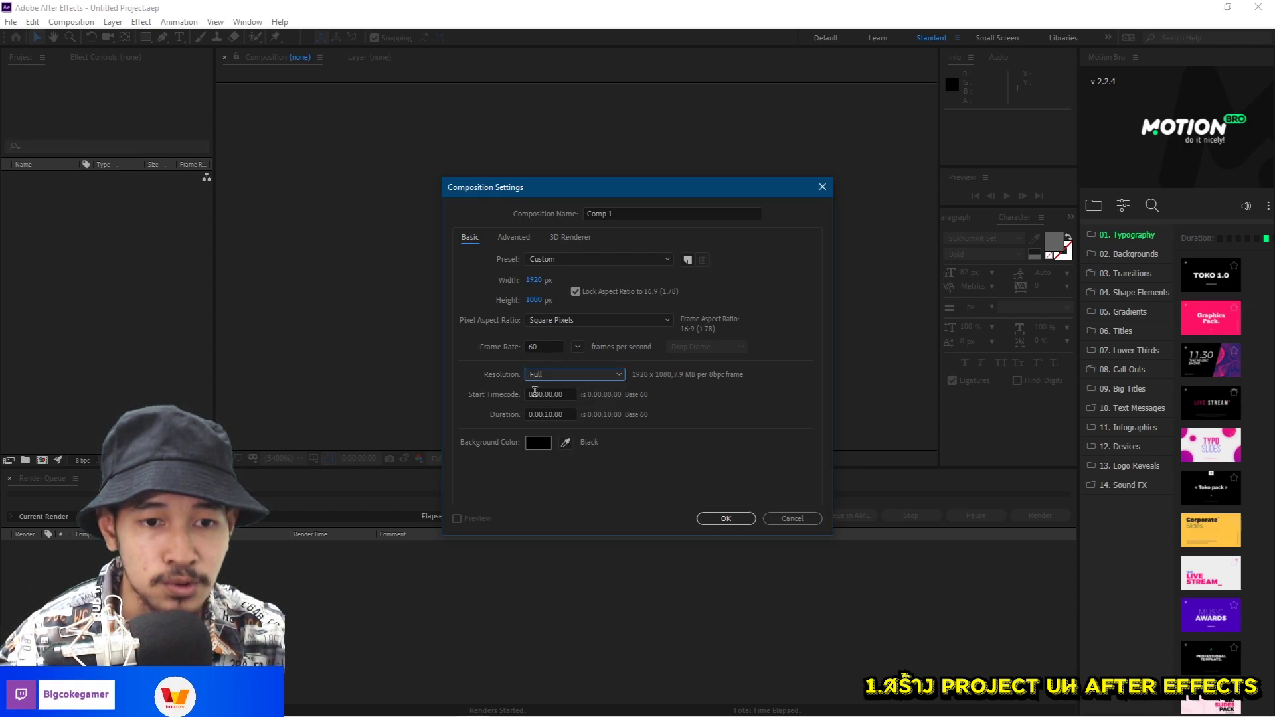
click(529, 397)
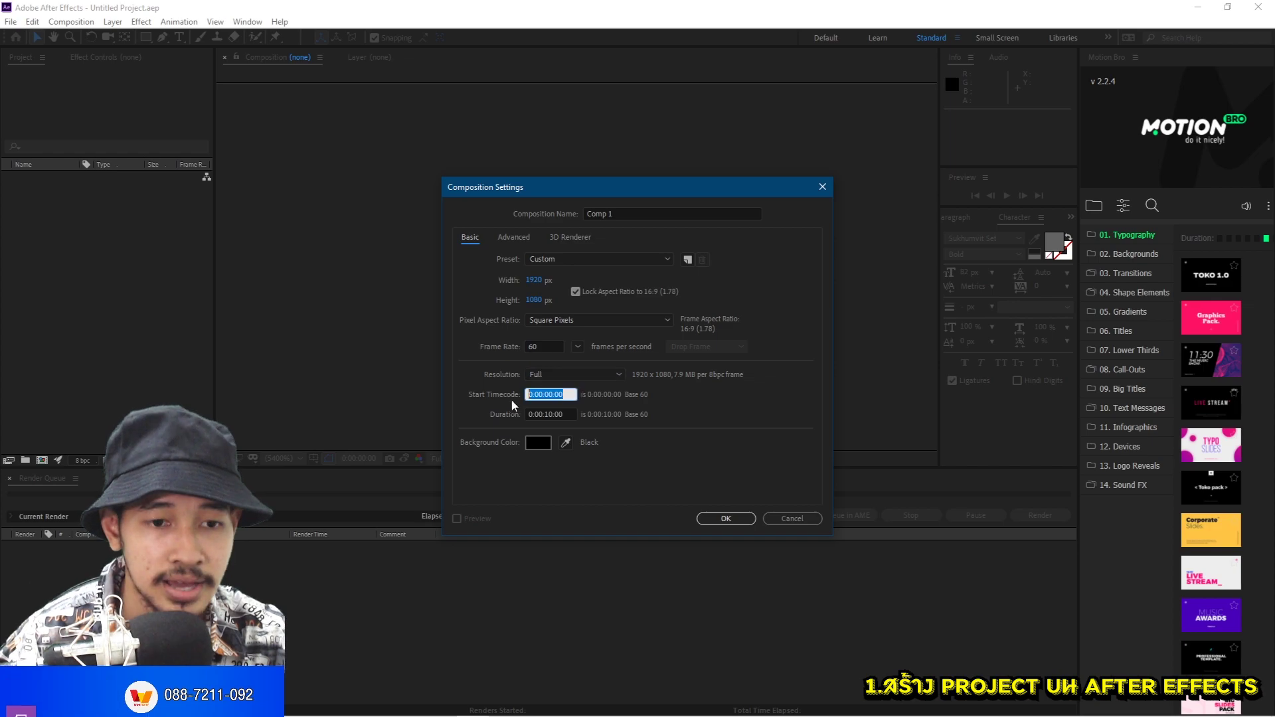
click(513, 408)
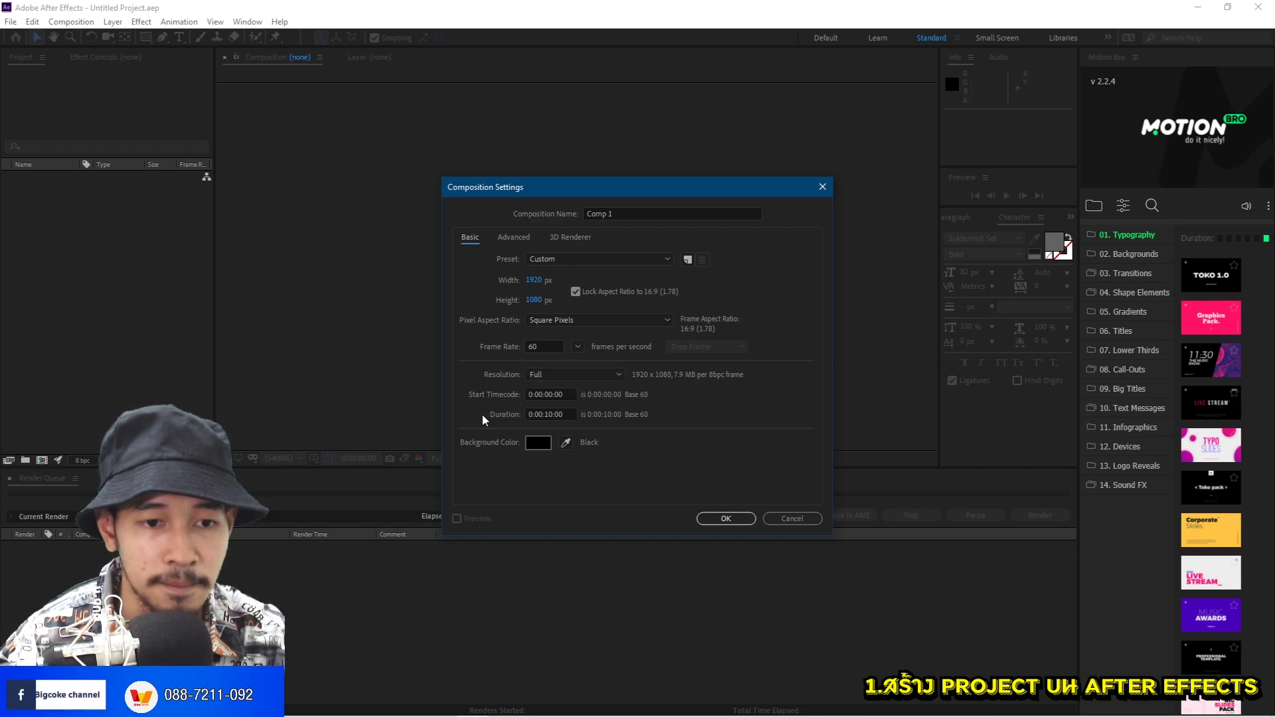
click(554, 415)
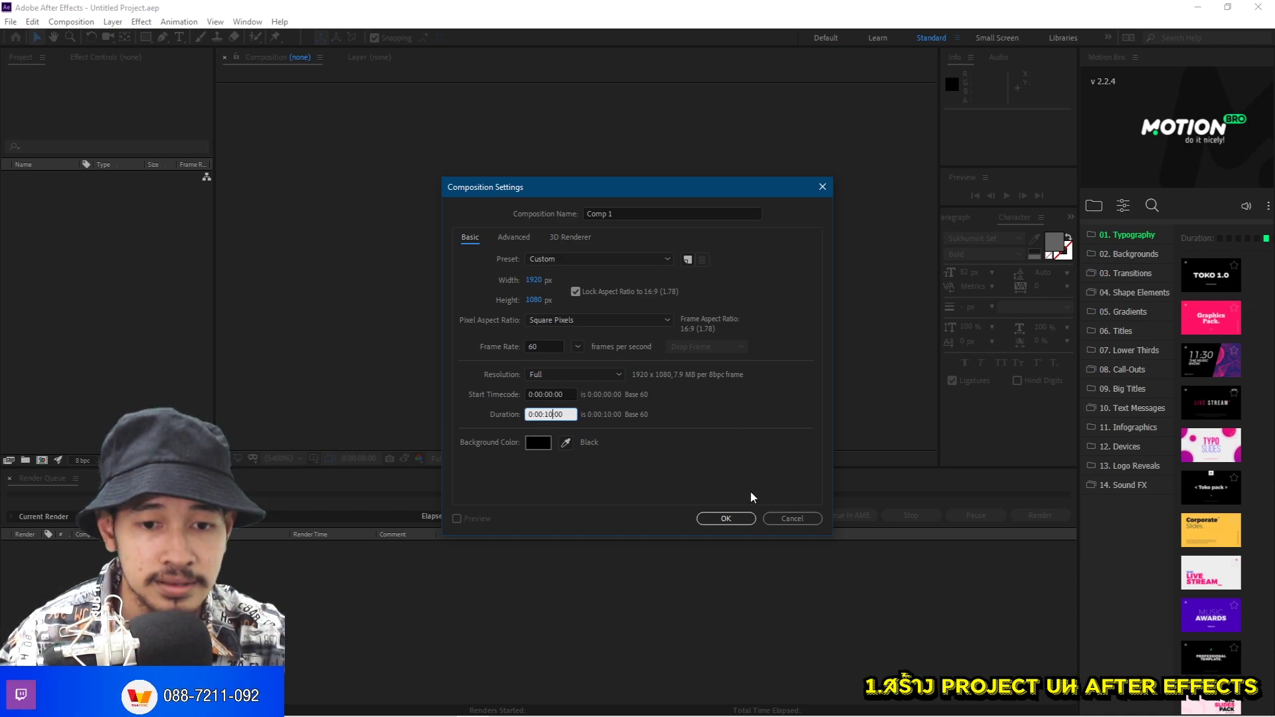
click(705, 519)
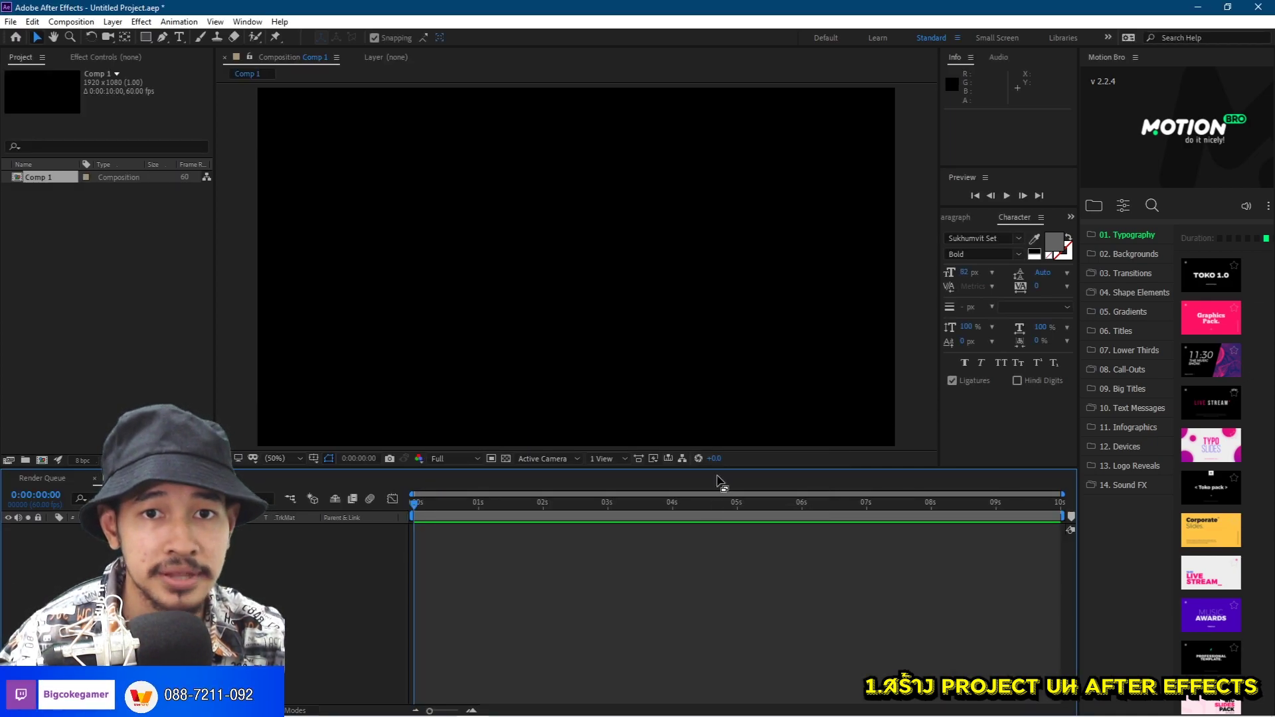
Step: Reset the Standard workspace, then drop the KFC portrait PNG from File Explorer into the viewer
click(939, 39)
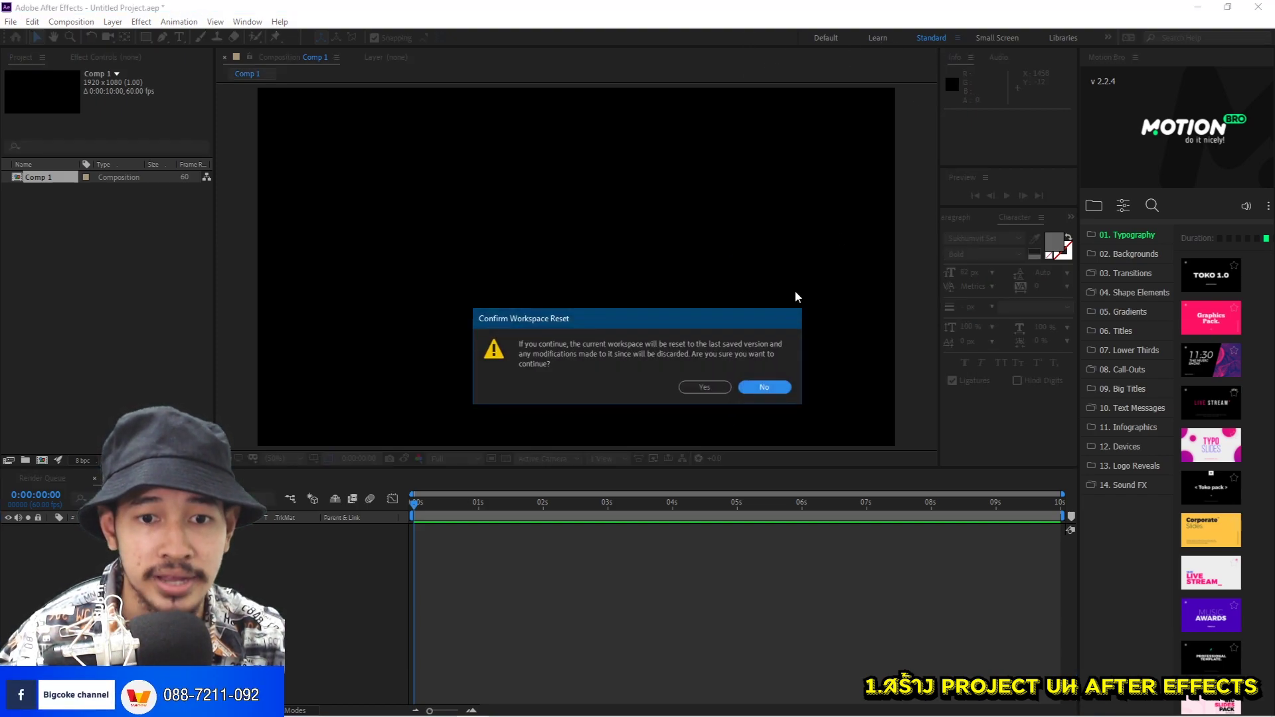
click(704, 386)
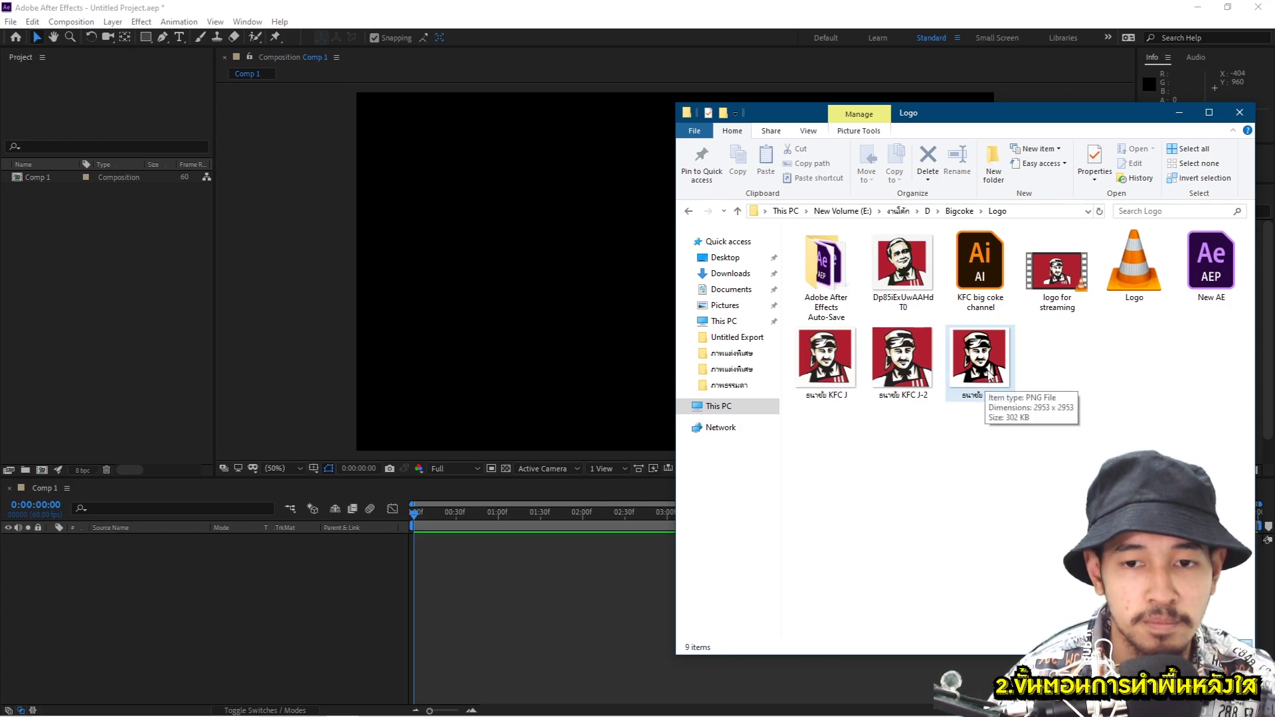
drag(988, 370, 551, 319)
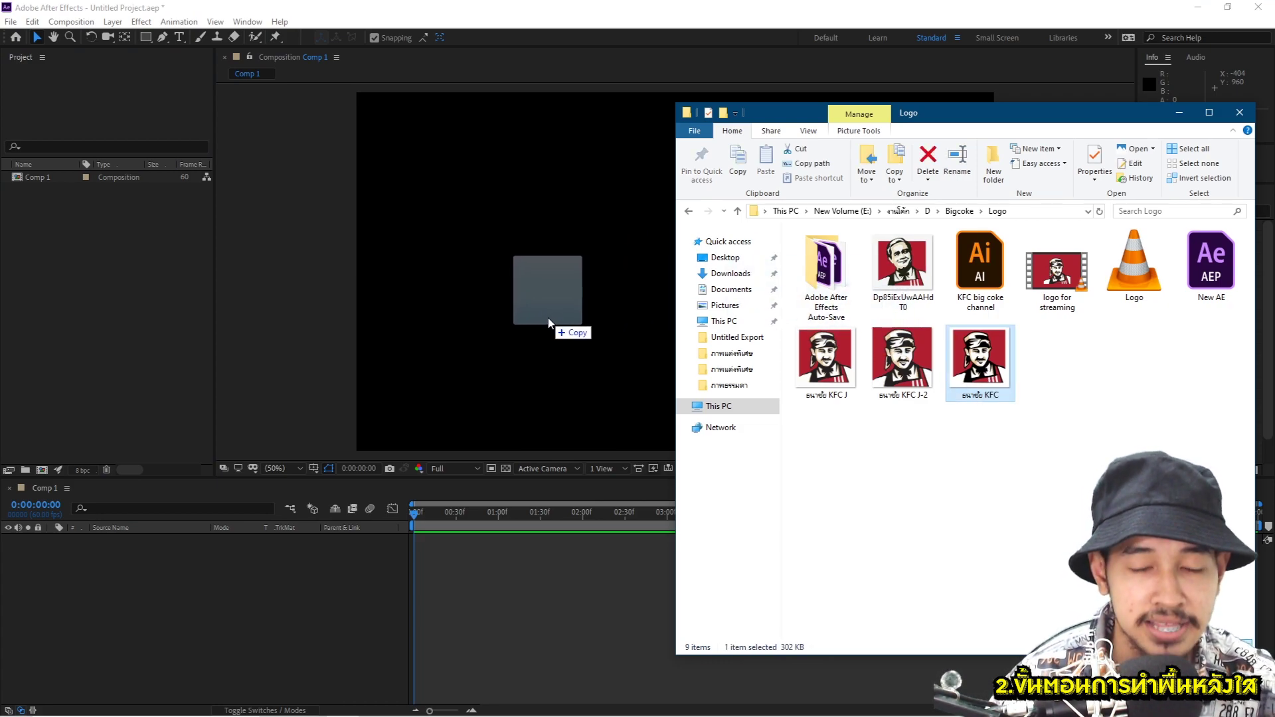
mouse_move(551, 319)
mouse_down()
mouse_move(576, 309)
mouse_move(747, 352)
mouse_up()
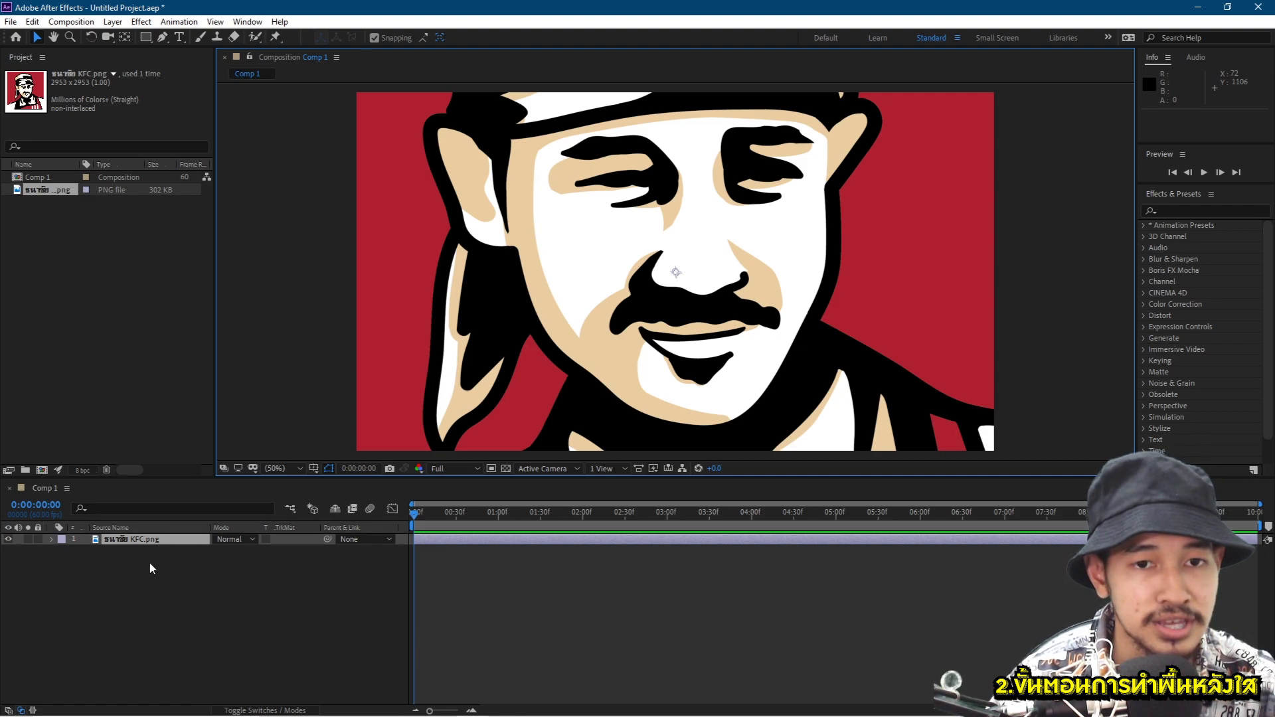
Step: Scale the KFC portrait layer to 32% and move it to about 969, 540
click(52, 540)
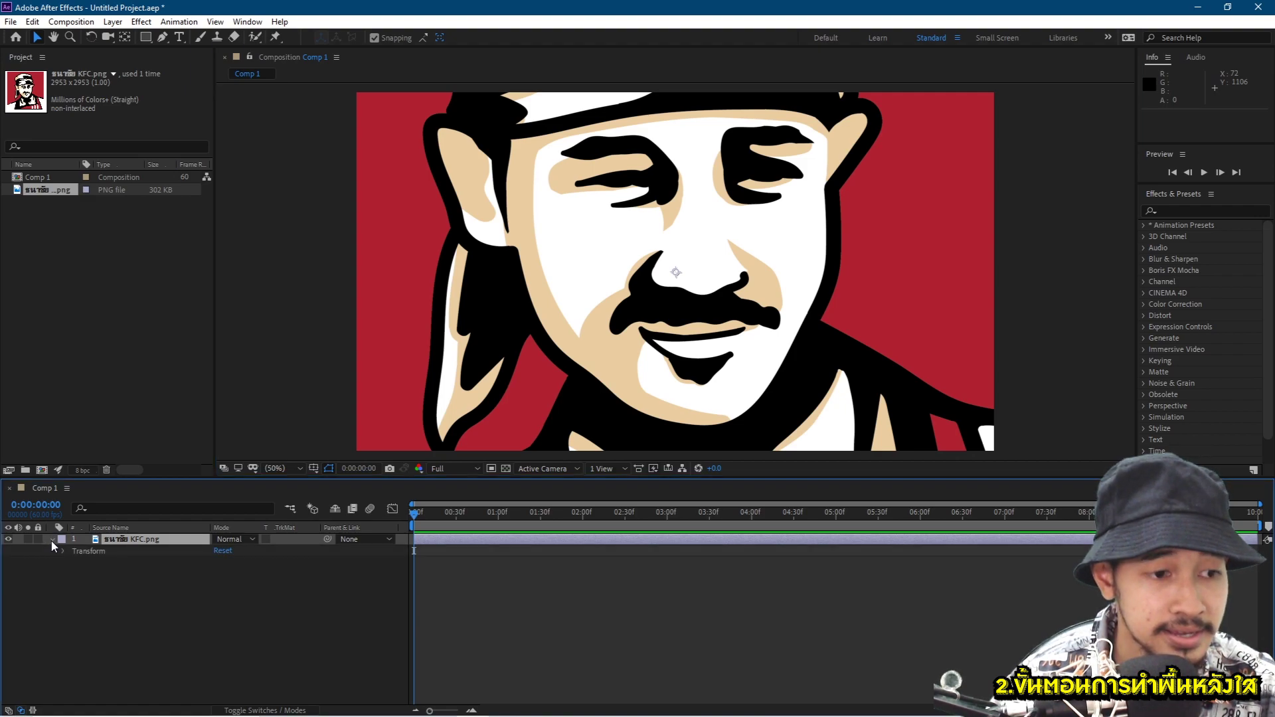
click(62, 552)
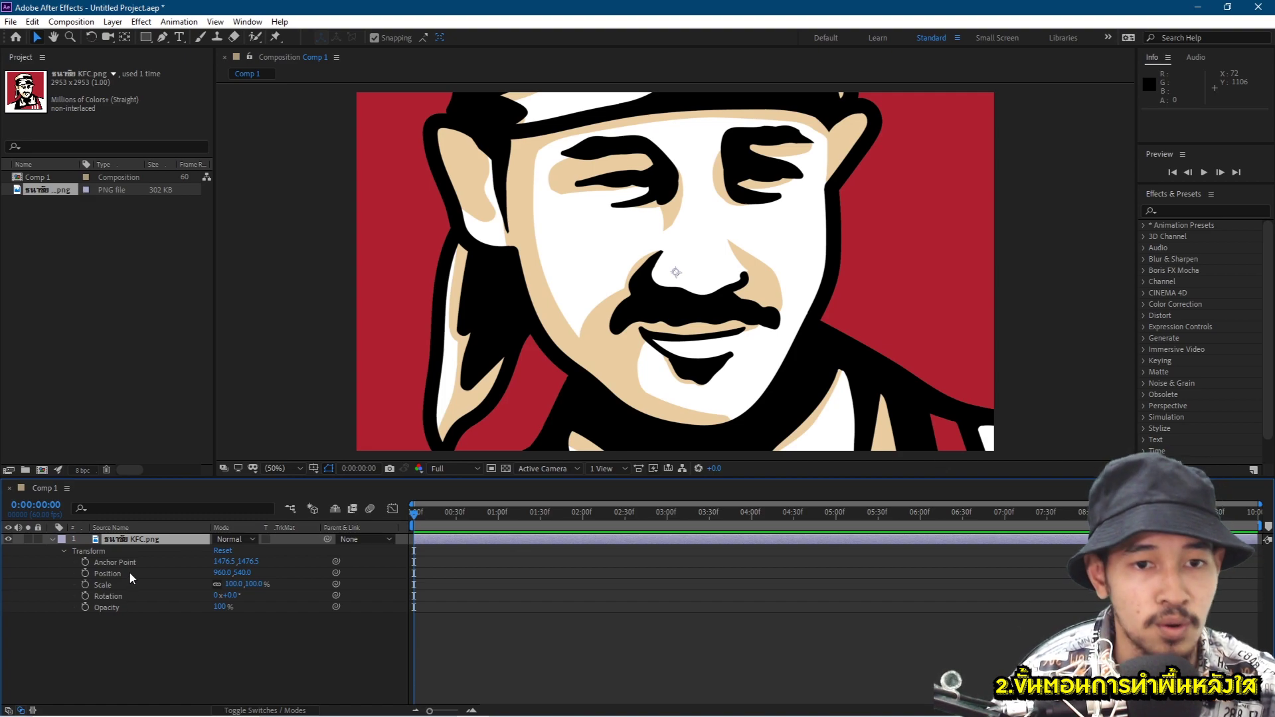
mouse_move(229, 574)
mouse_down()
mouse_move(464, 578)
mouse_move(415, 601)
mouse_up()
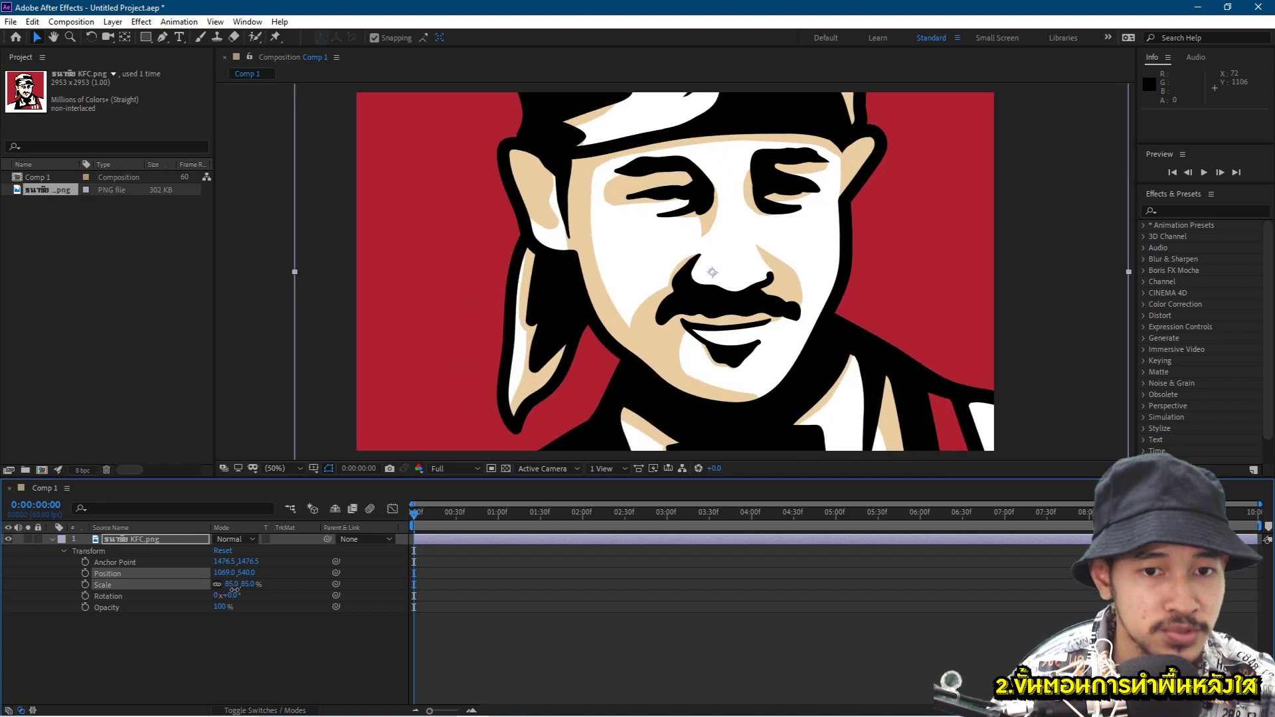
mouse_move(238, 587)
mouse_down()
mouse_move(196, 622)
mouse_move(243, 632)
mouse_up()
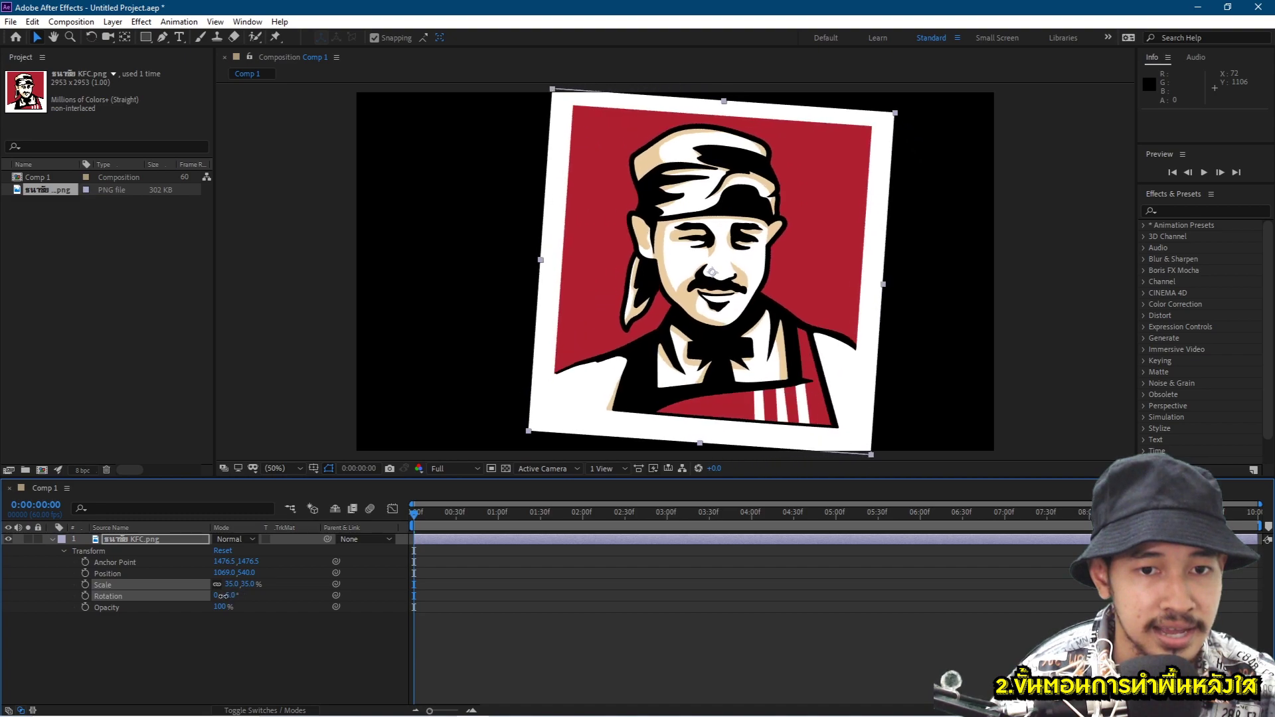
key(ctrl+z)
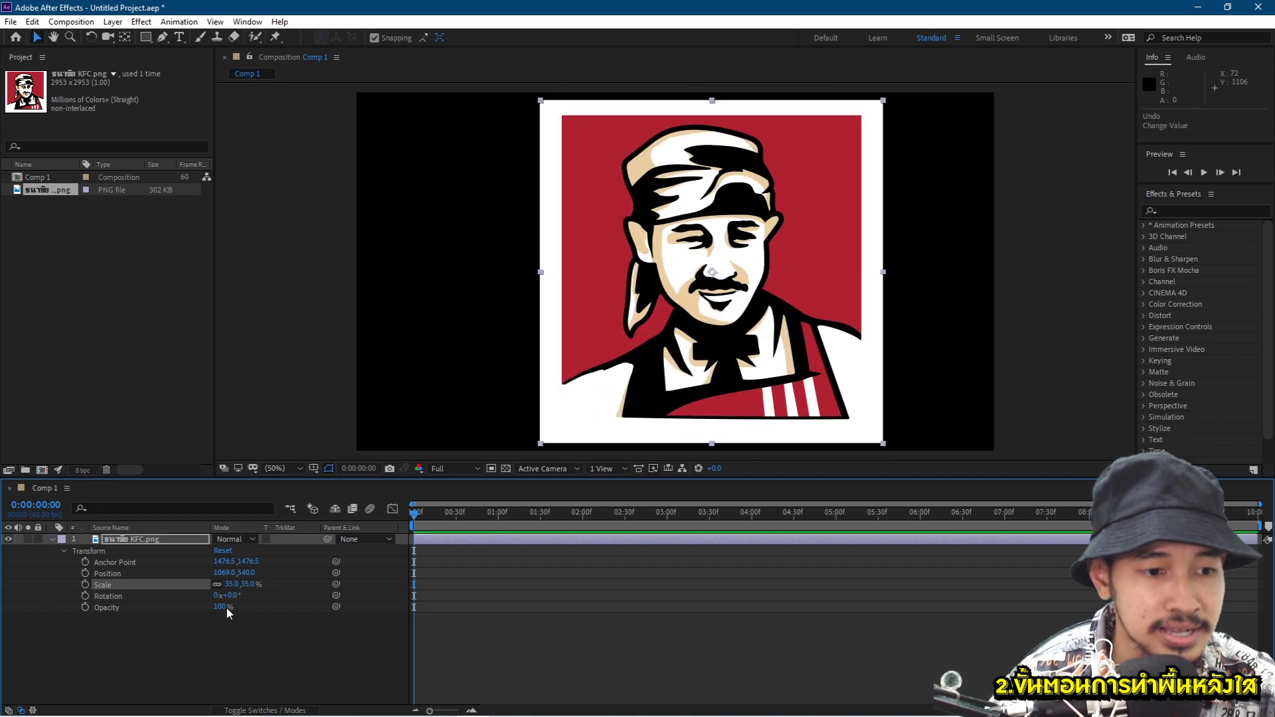
mouse_move(208, 607)
mouse_down()
mouse_move(155, 618)
mouse_move(355, 616)
mouse_up()
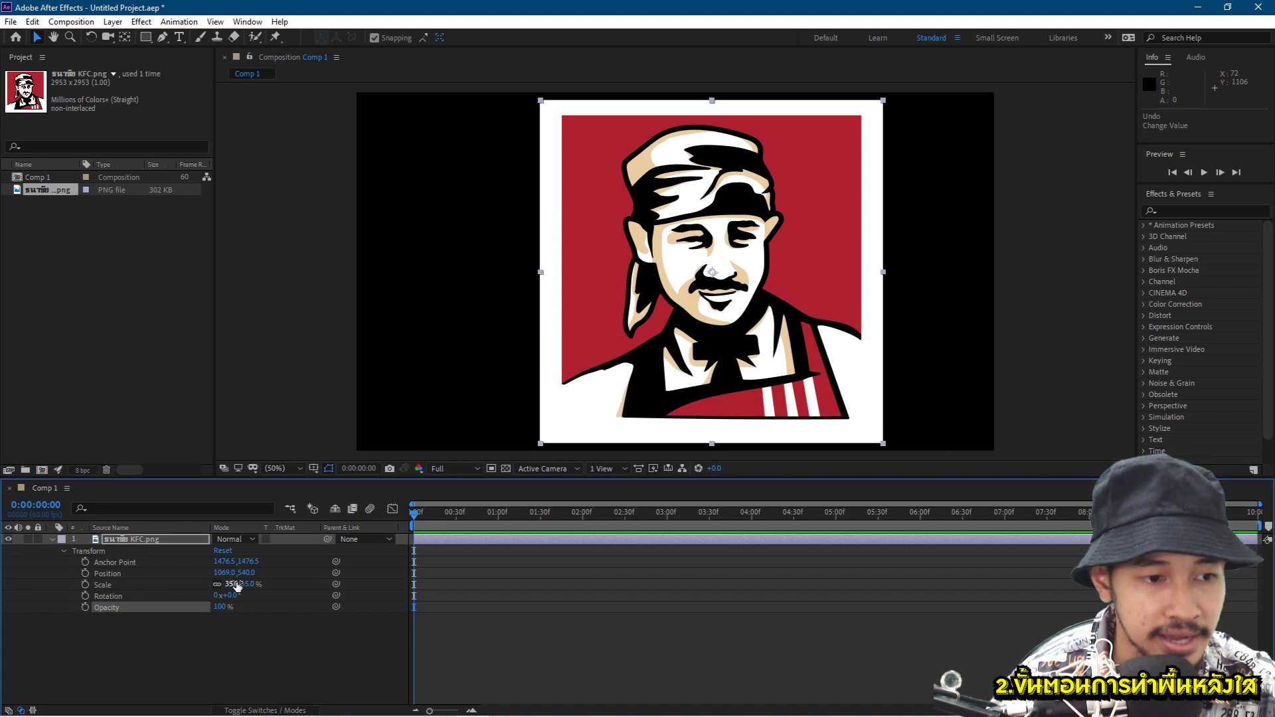
drag(237, 584, 229, 584)
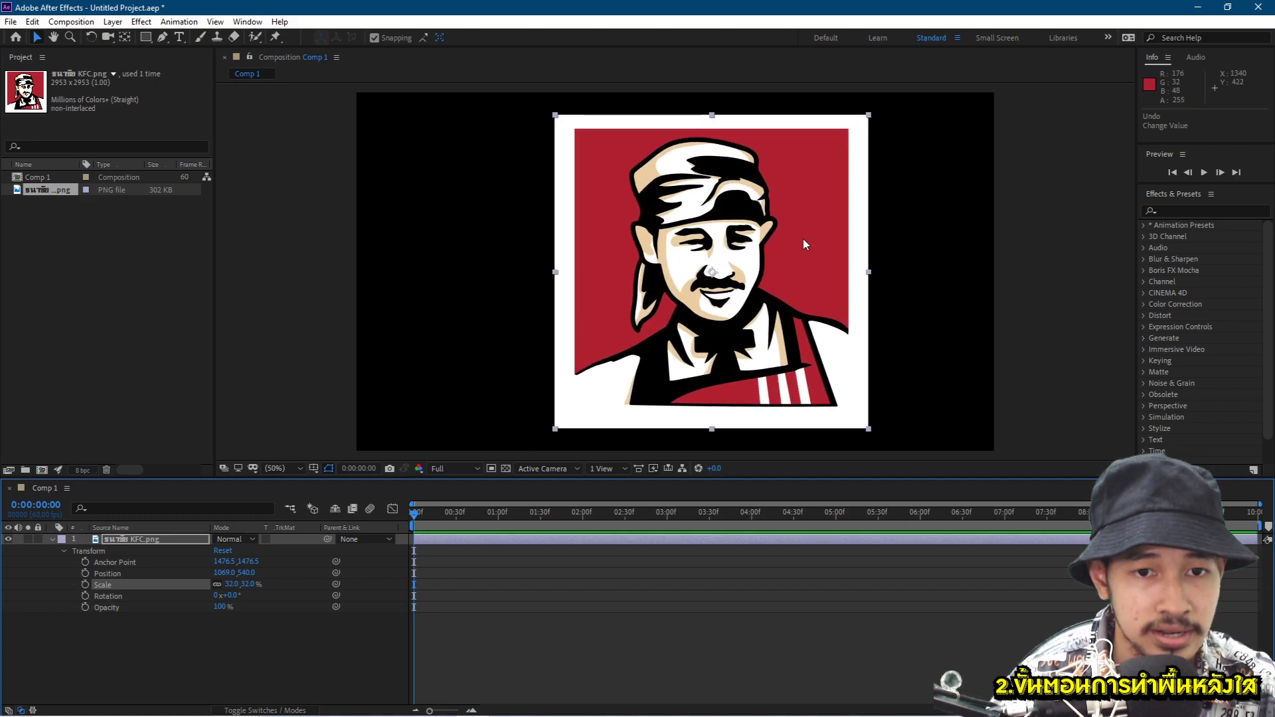
drag(799, 249, 769, 258)
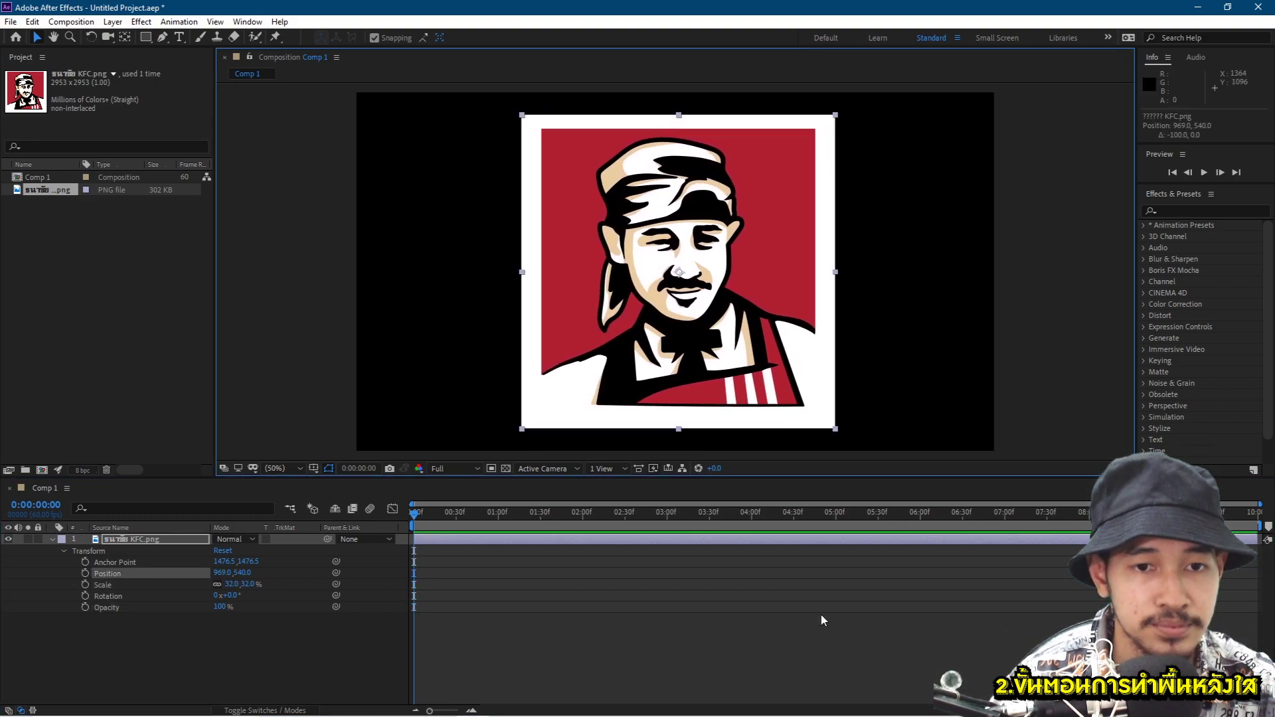
click(721, 640)
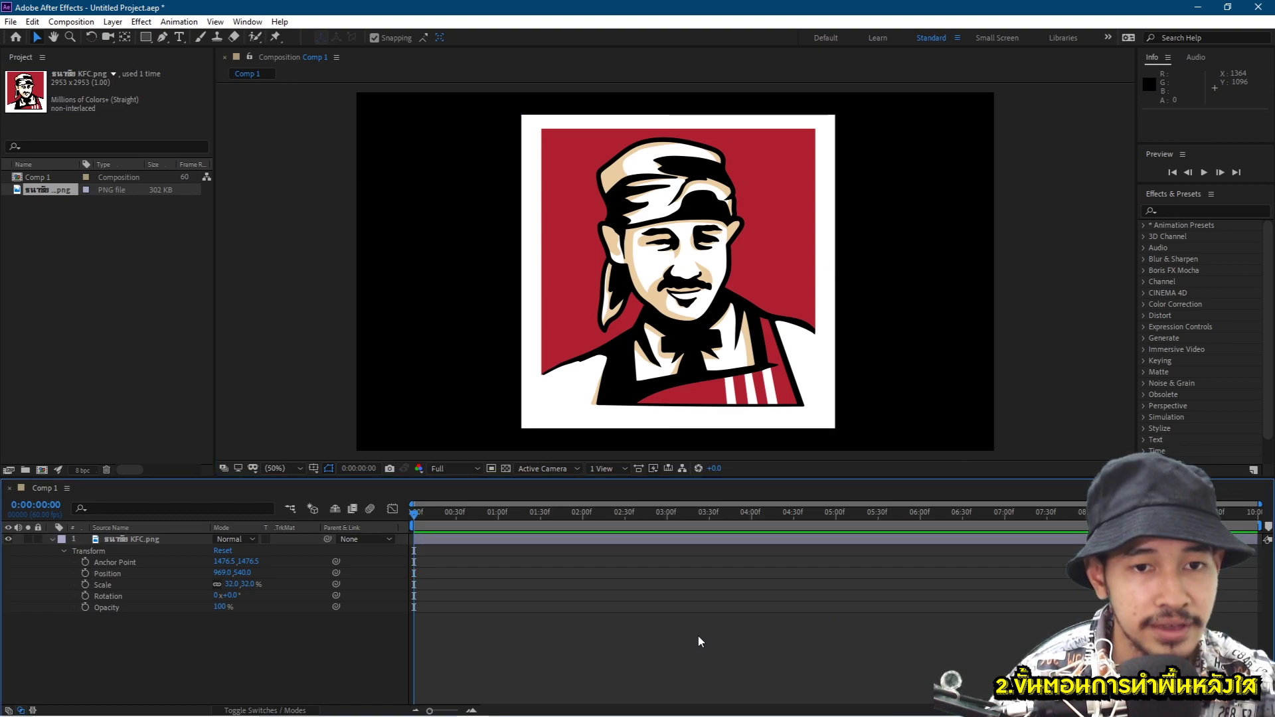
Step: Add Scale keyframes on the KFC logo at 0f and around frame 10
click(85, 585)
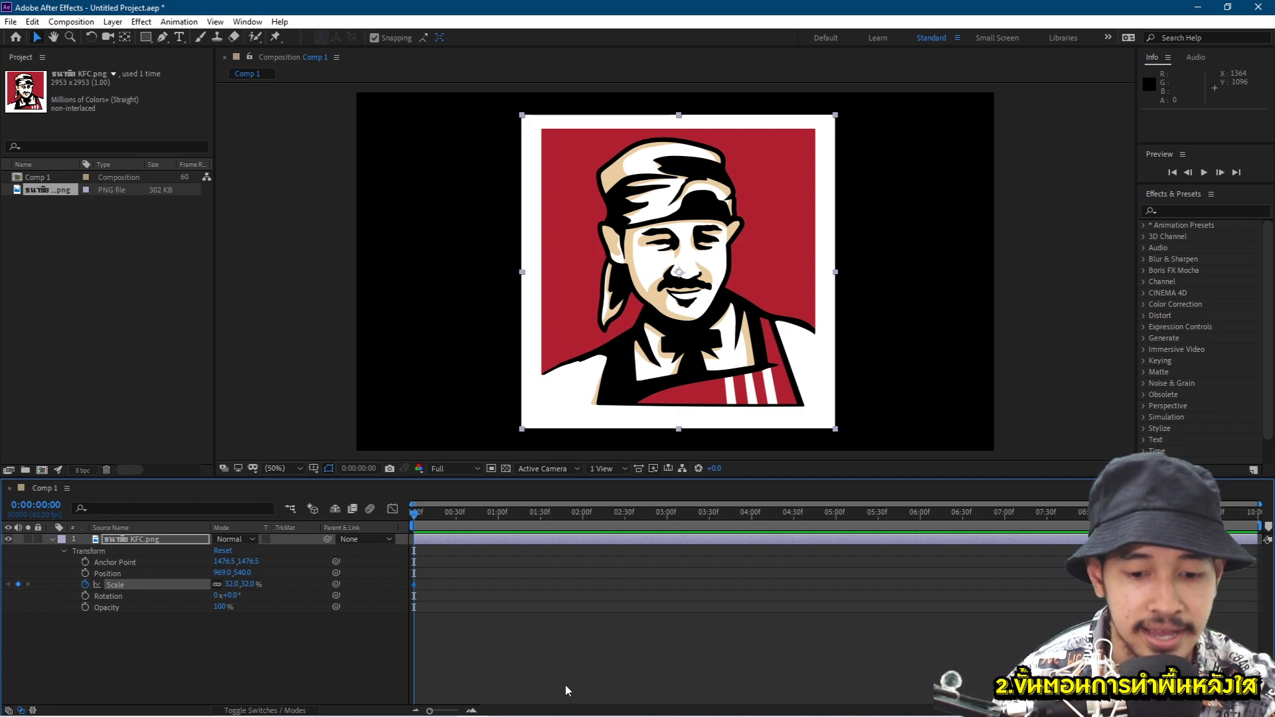
key(Left)
key(Left)
click(543, 651)
click(118, 584)
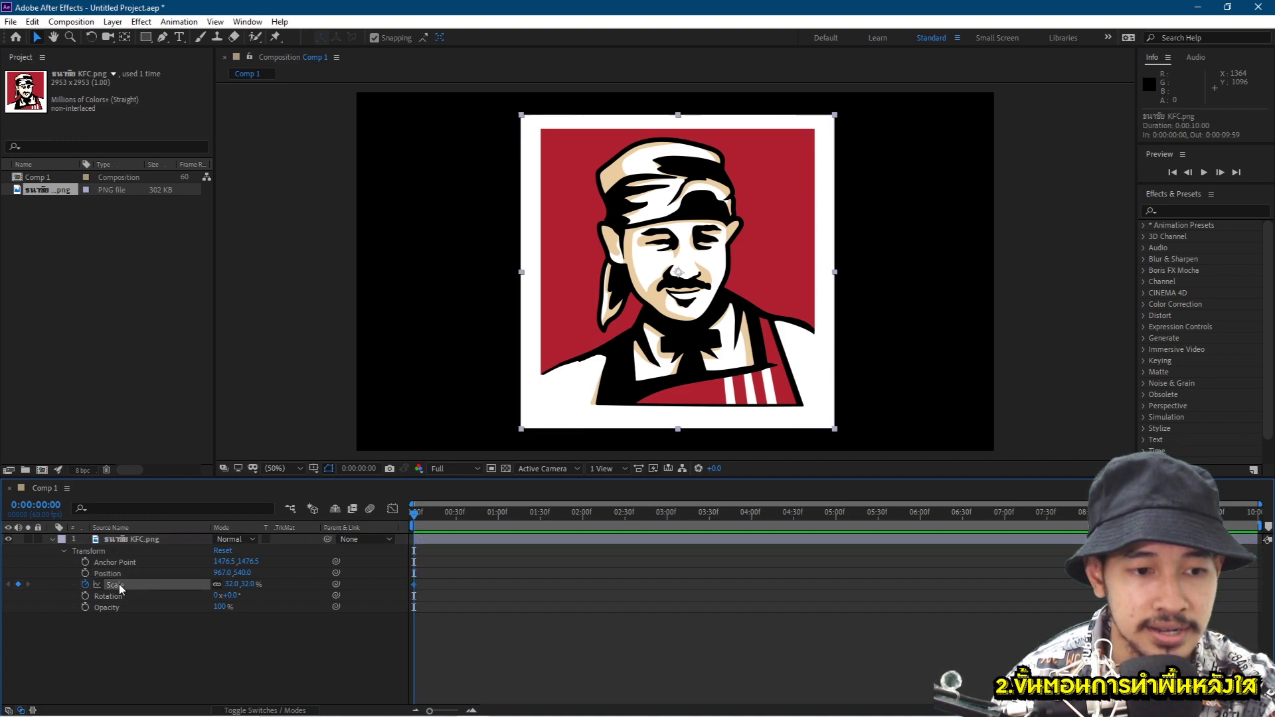
key(Page_Down)
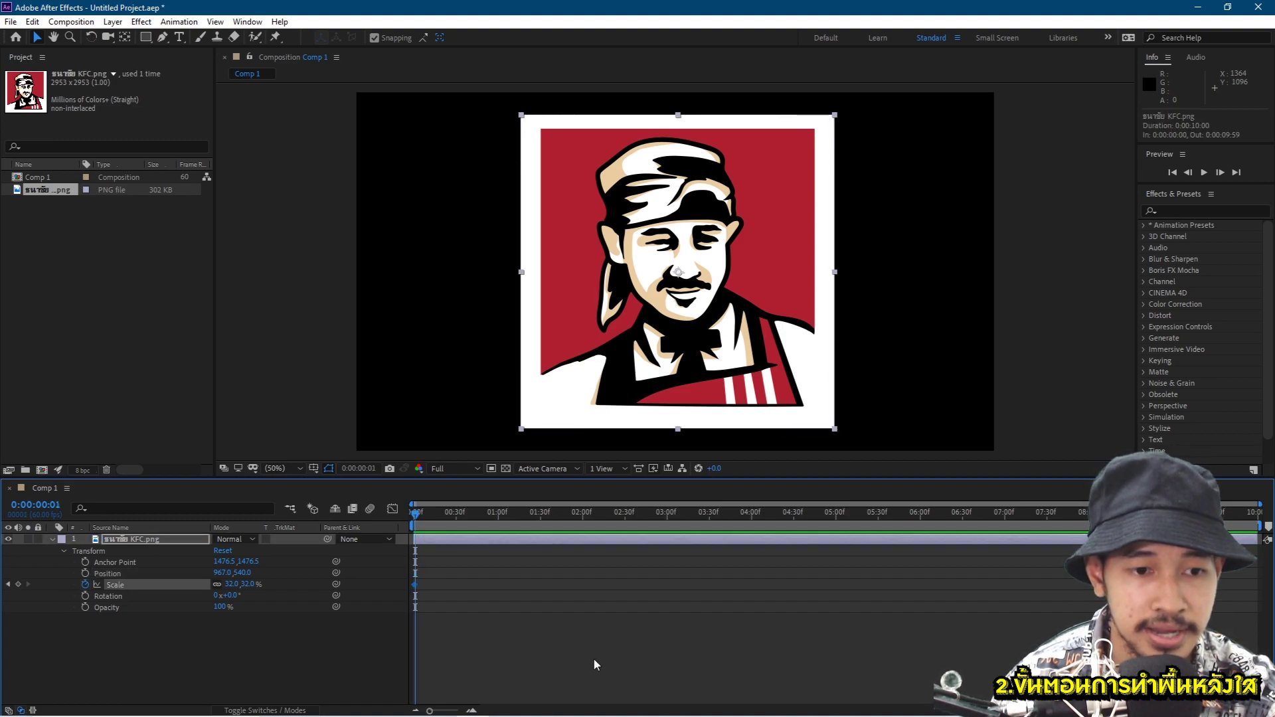
key(Page_Down)
key(Page_Down)
key(Page_Down)
key(Page_Down)
key(Page_Down)
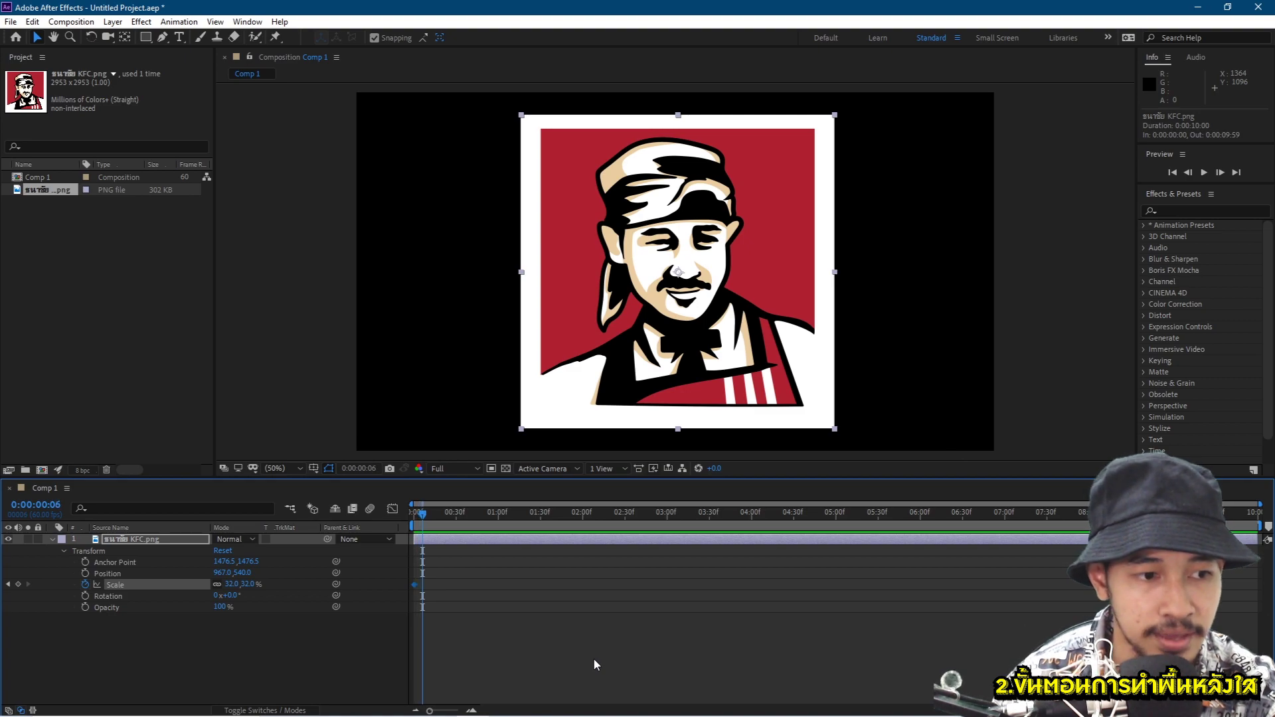
key(Page_Down)
key(Page_Down)
key(Page_Down)
key(Page_Down)
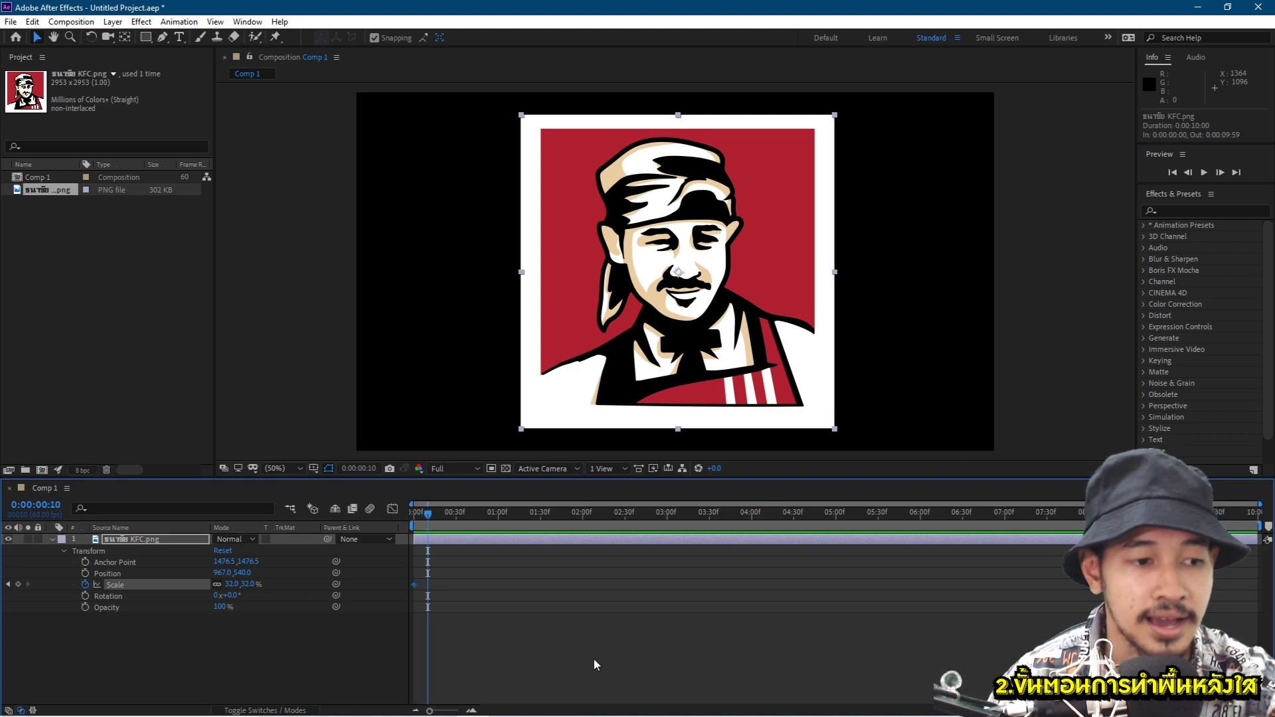
click(17, 587)
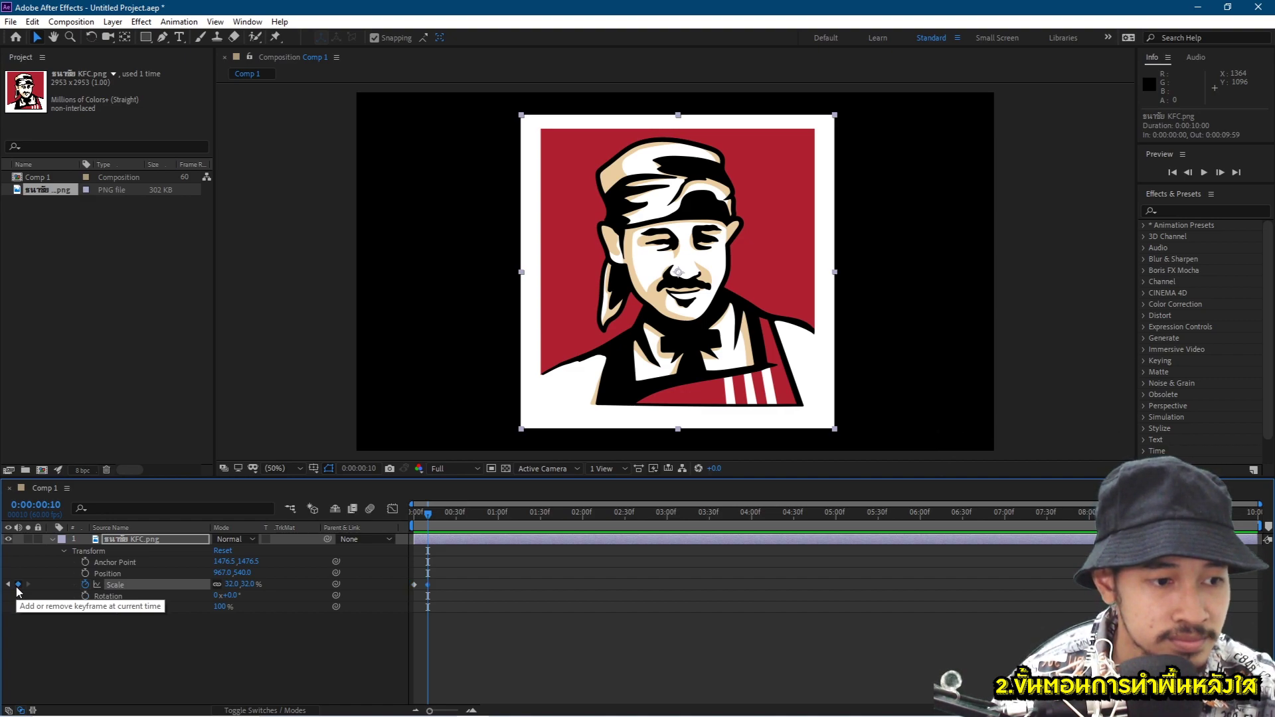
Step: Set the first Scale keyframe to 0% so the logo starts invisible
click(418, 593)
click(427, 585)
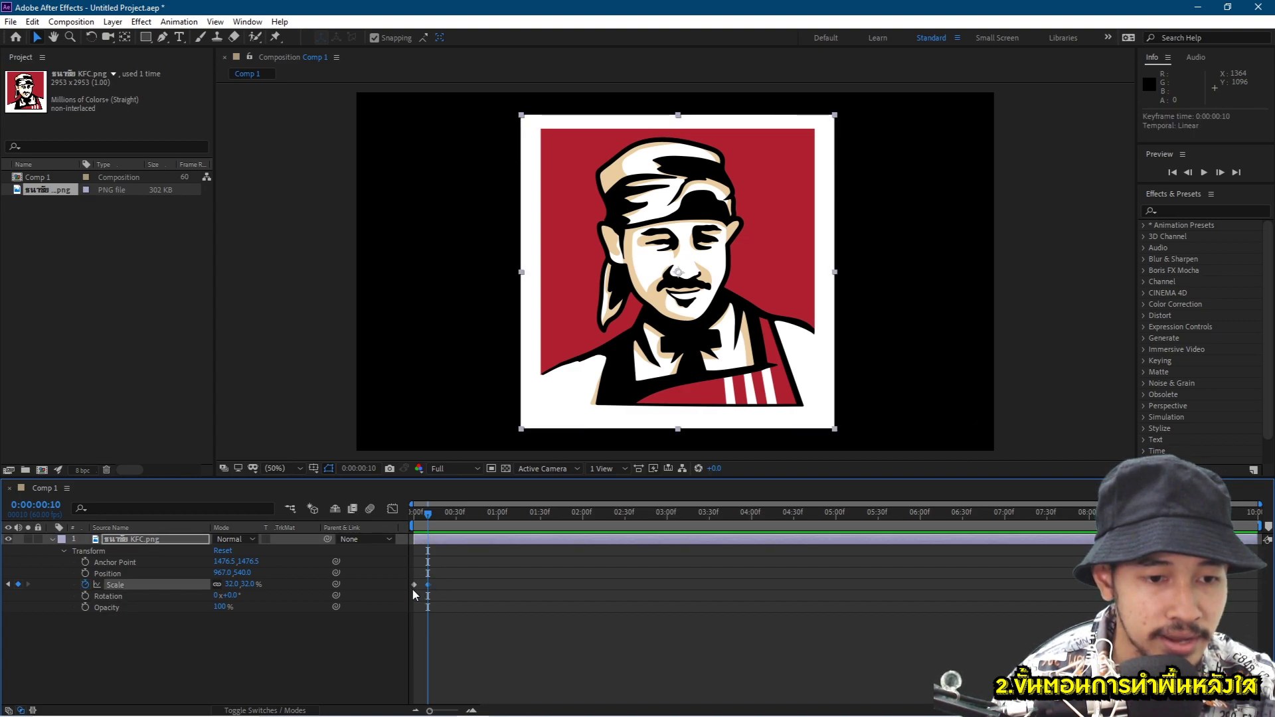
click(427, 585)
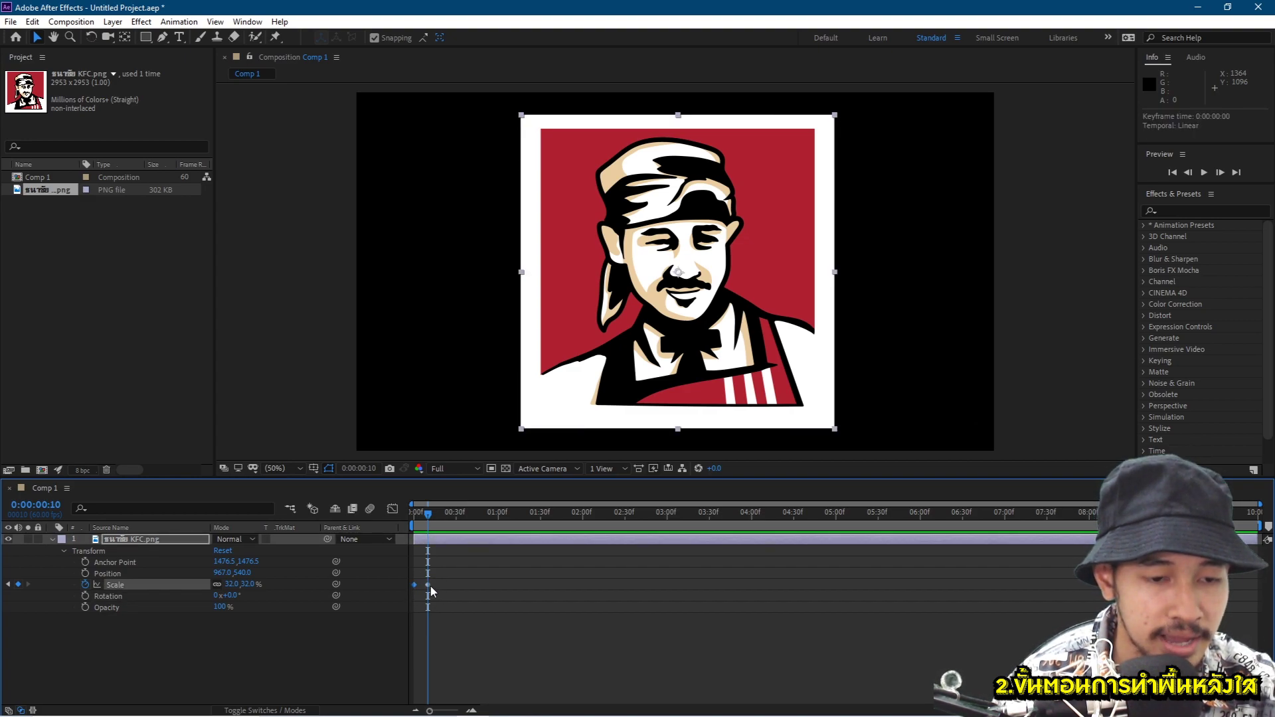
click(430, 589)
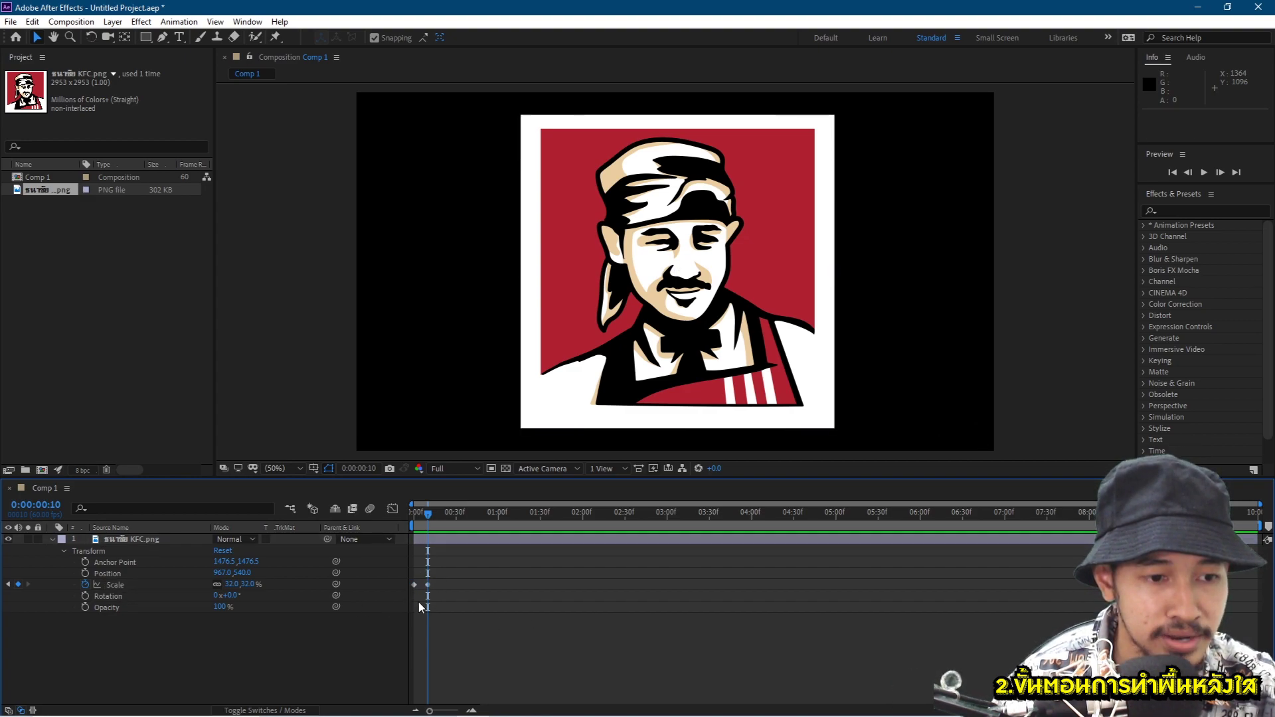
click(8, 585)
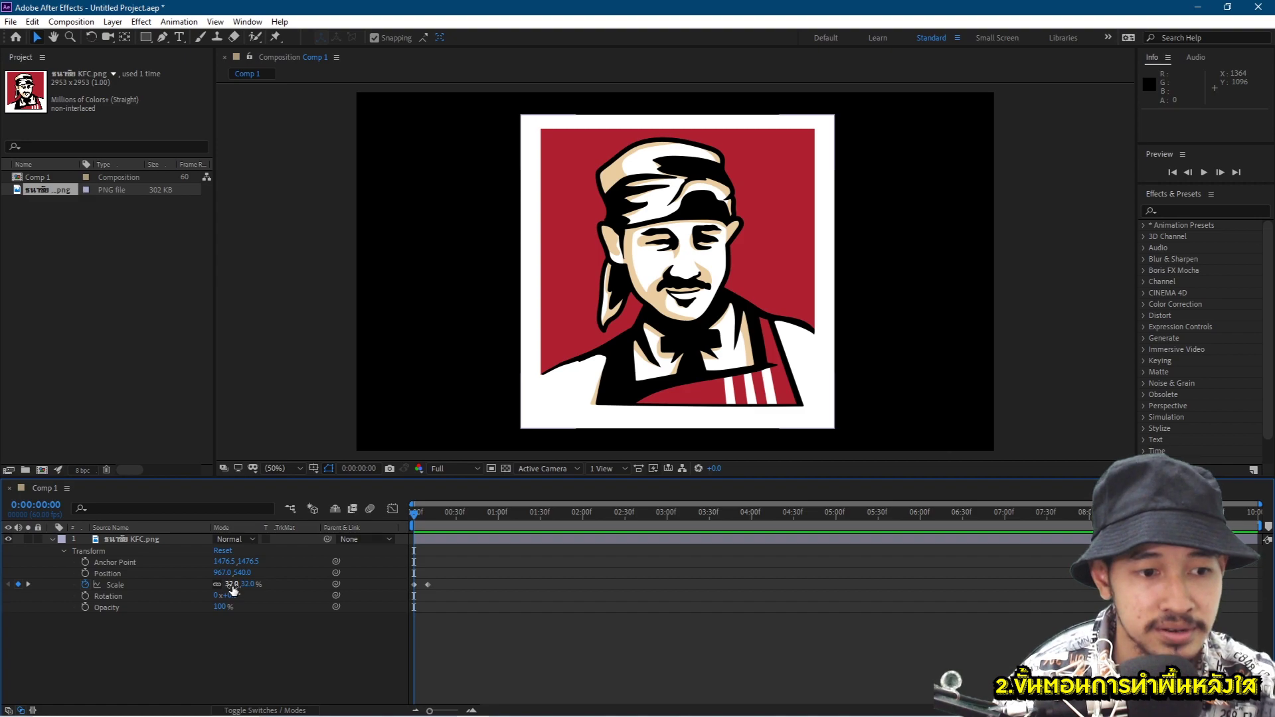
drag(232, 589, 219, 586)
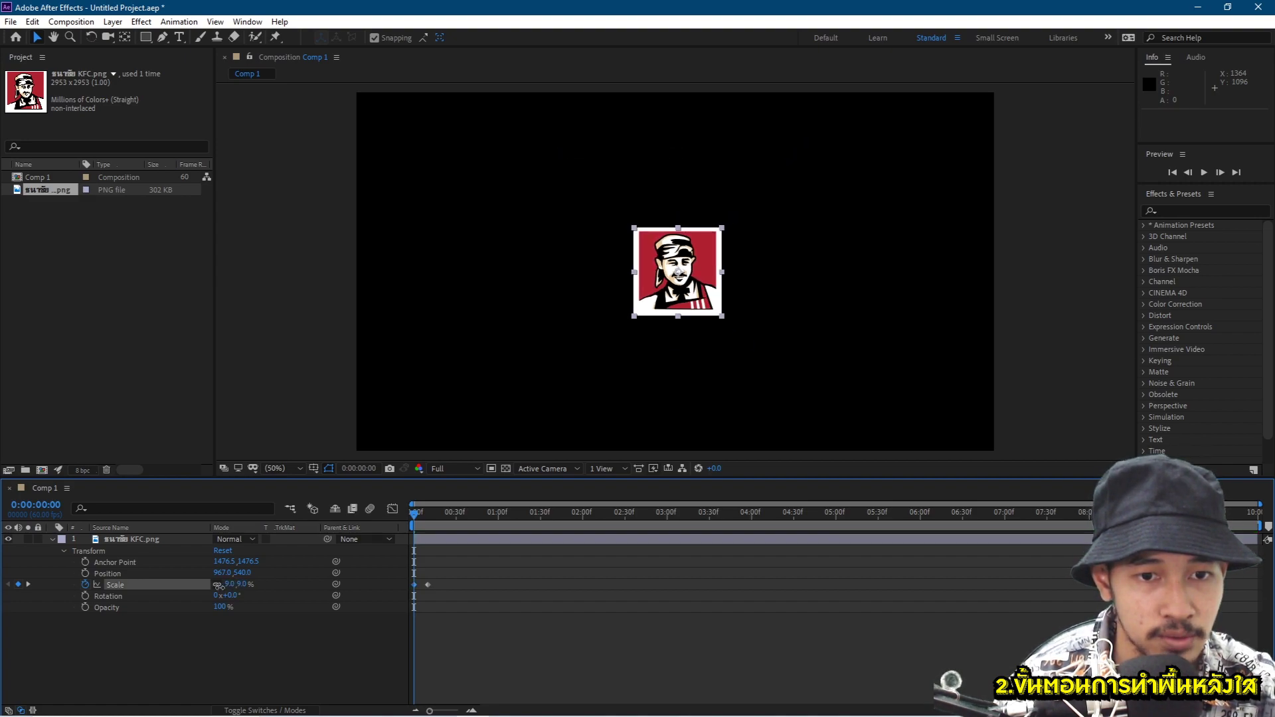
click(224, 584)
text(0)
key(Return)
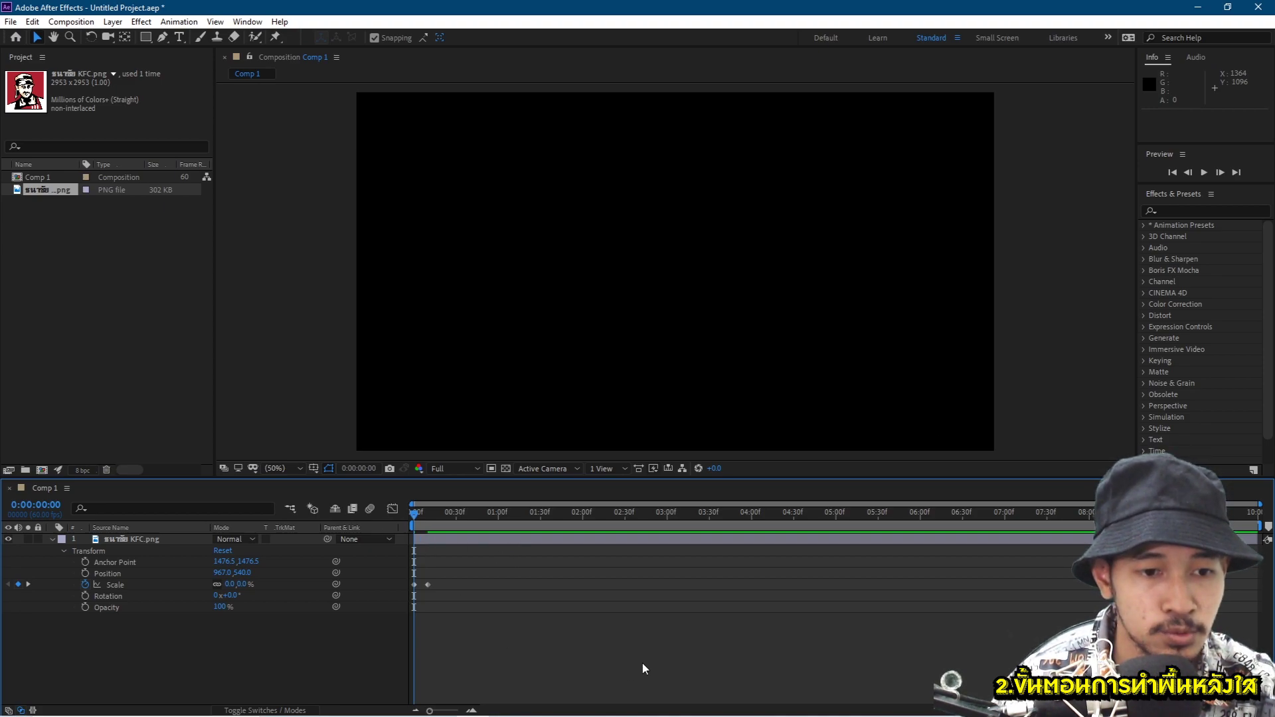
Step: Preview the pop and retime the second Scale keyframe to one second
key(space)
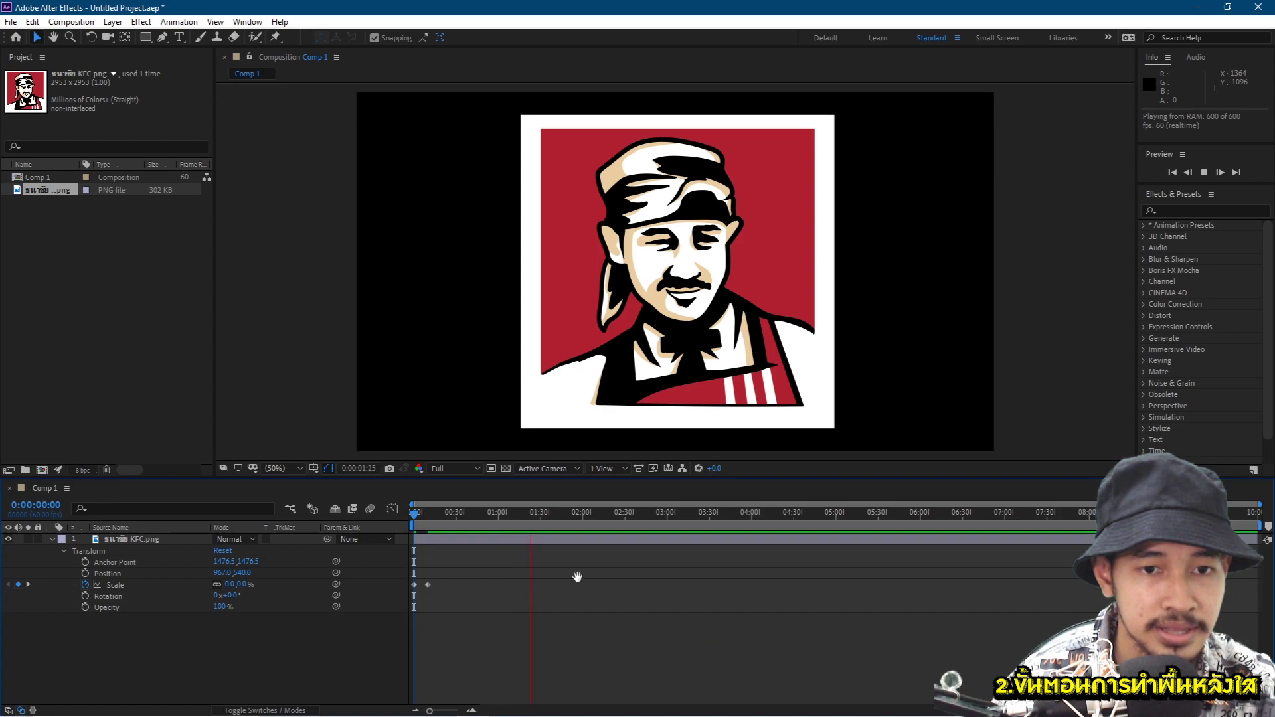
key(space)
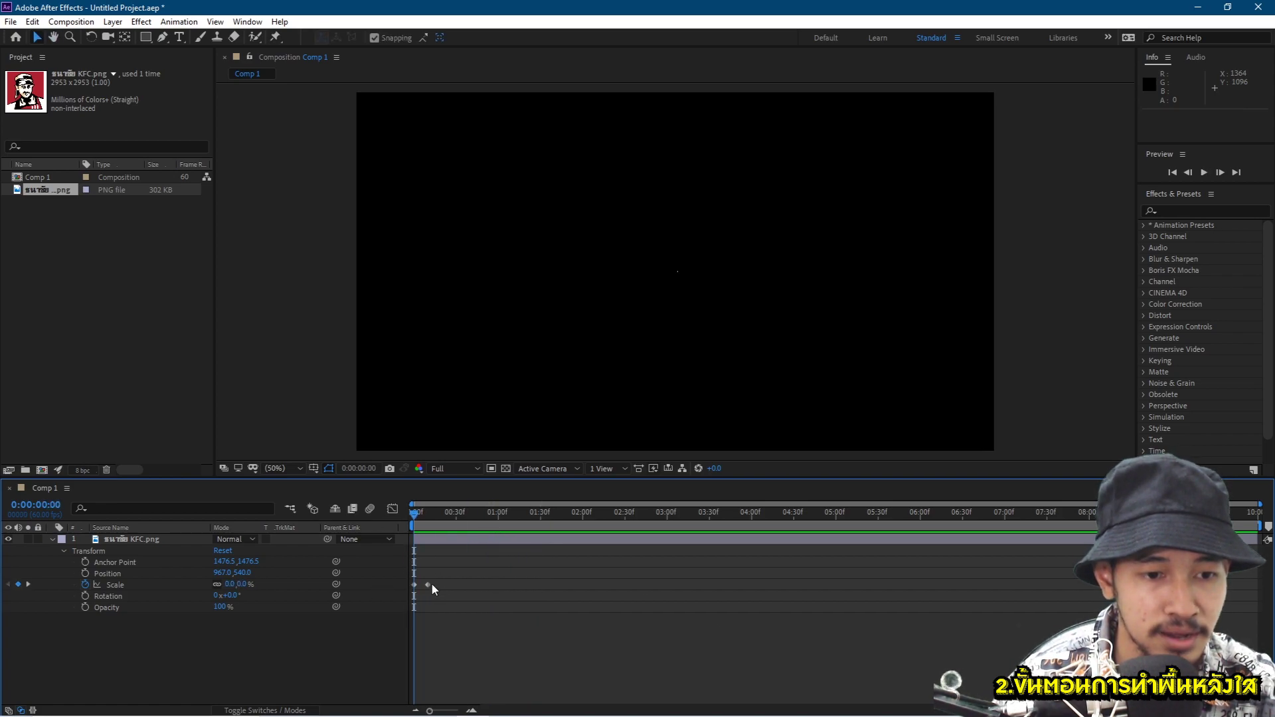
drag(428, 585, 456, 582)
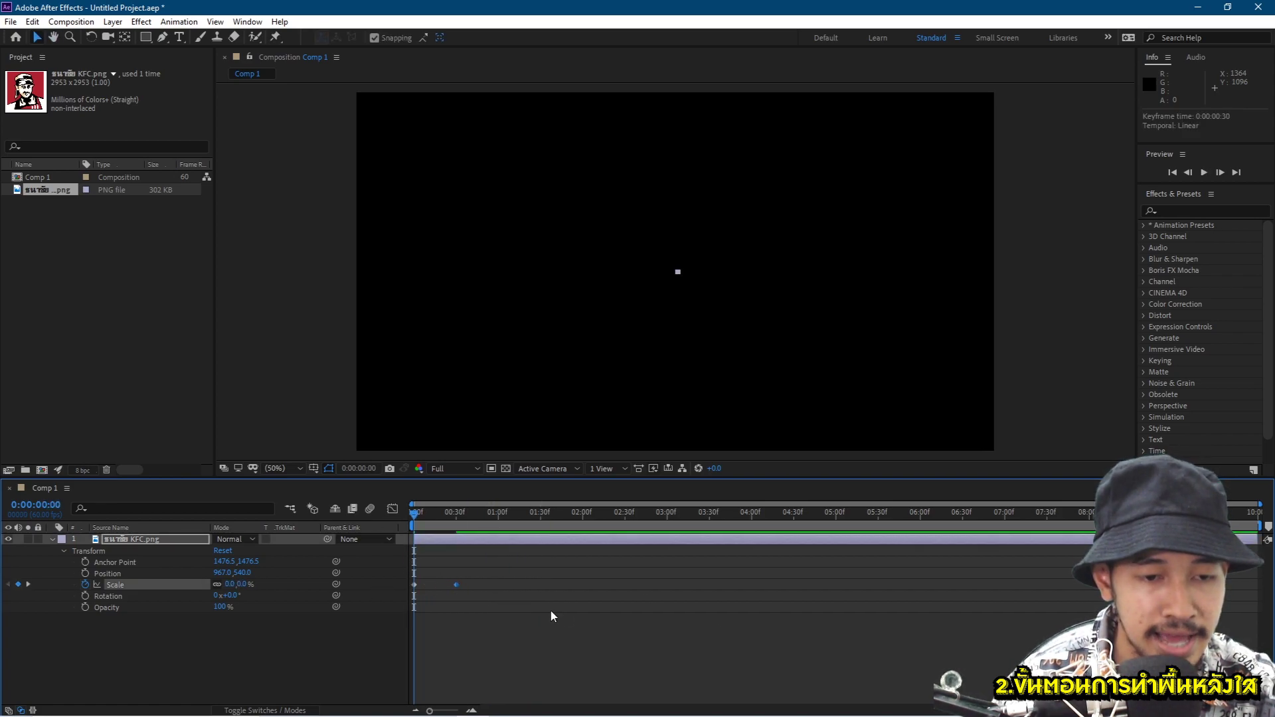
click(660, 668)
key(space)
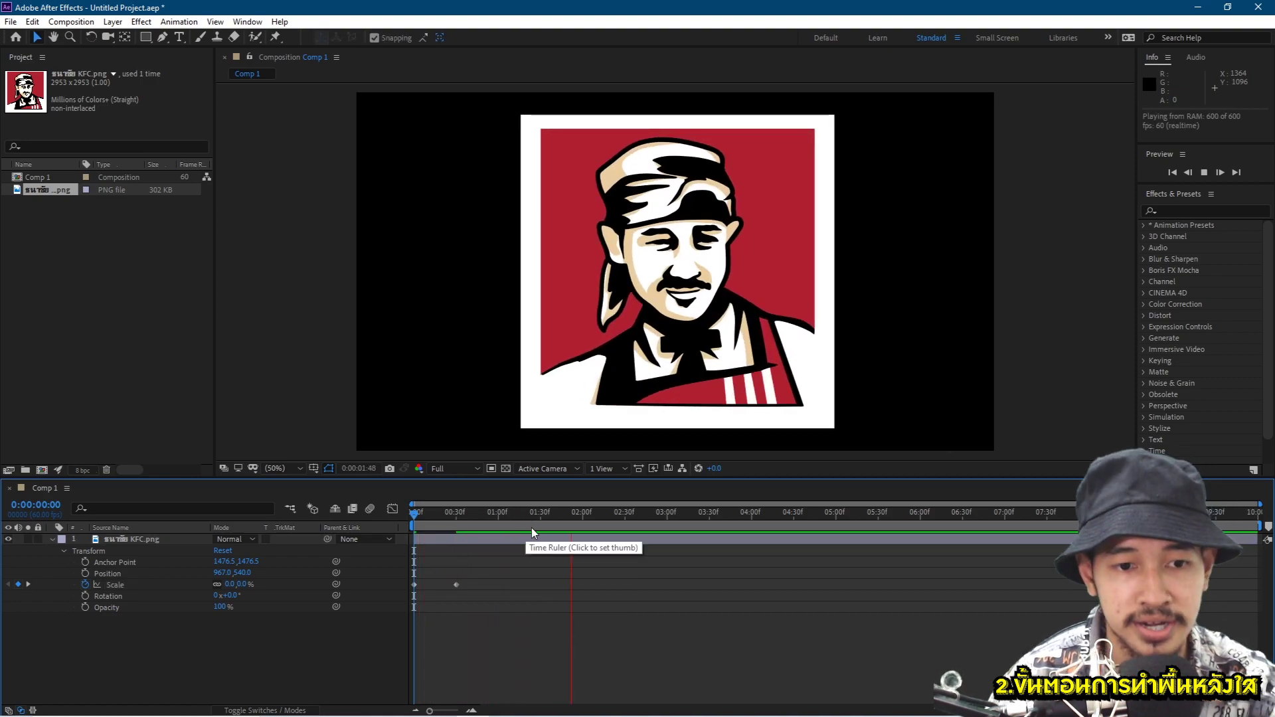
click(566, 523)
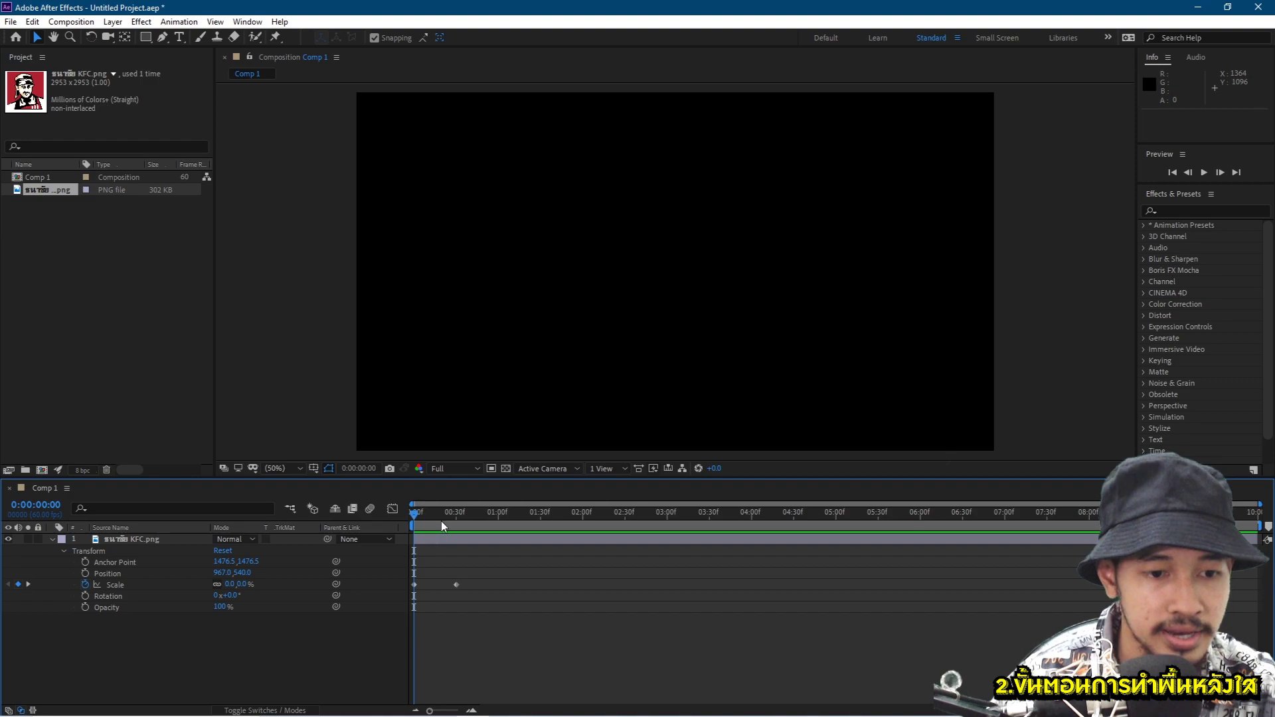
drag(456, 584, 497, 585)
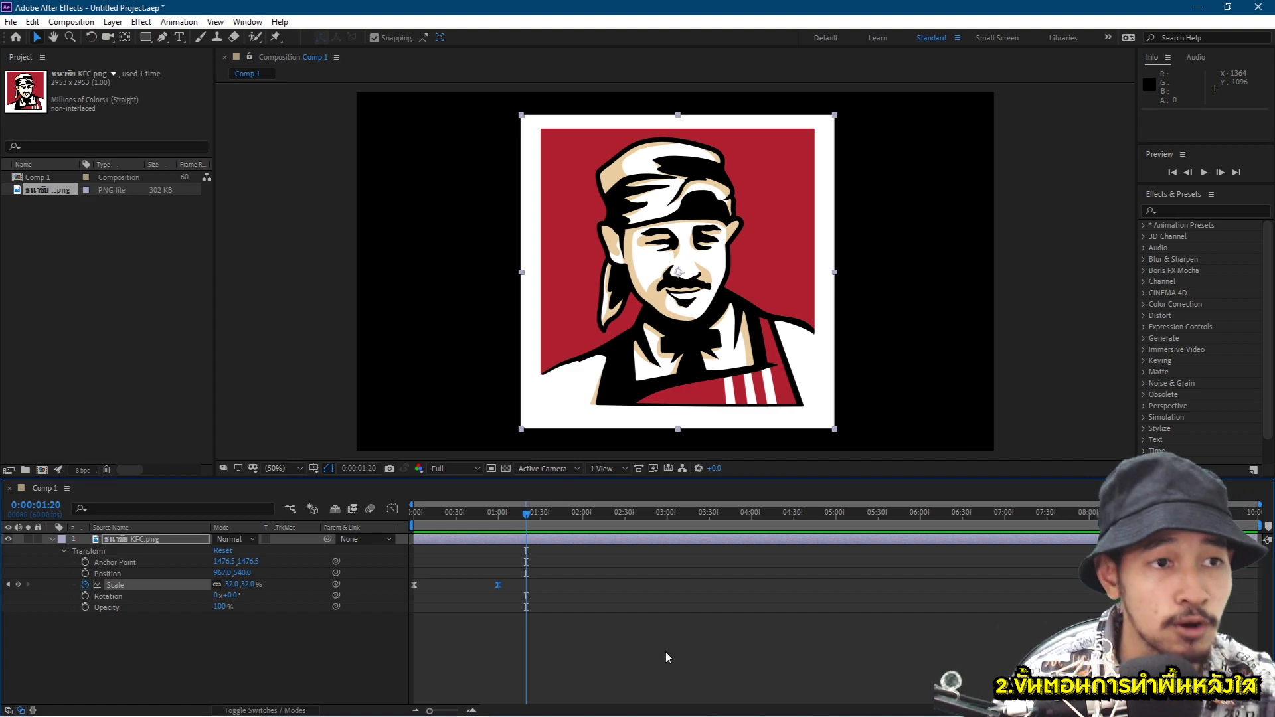
click(663, 655)
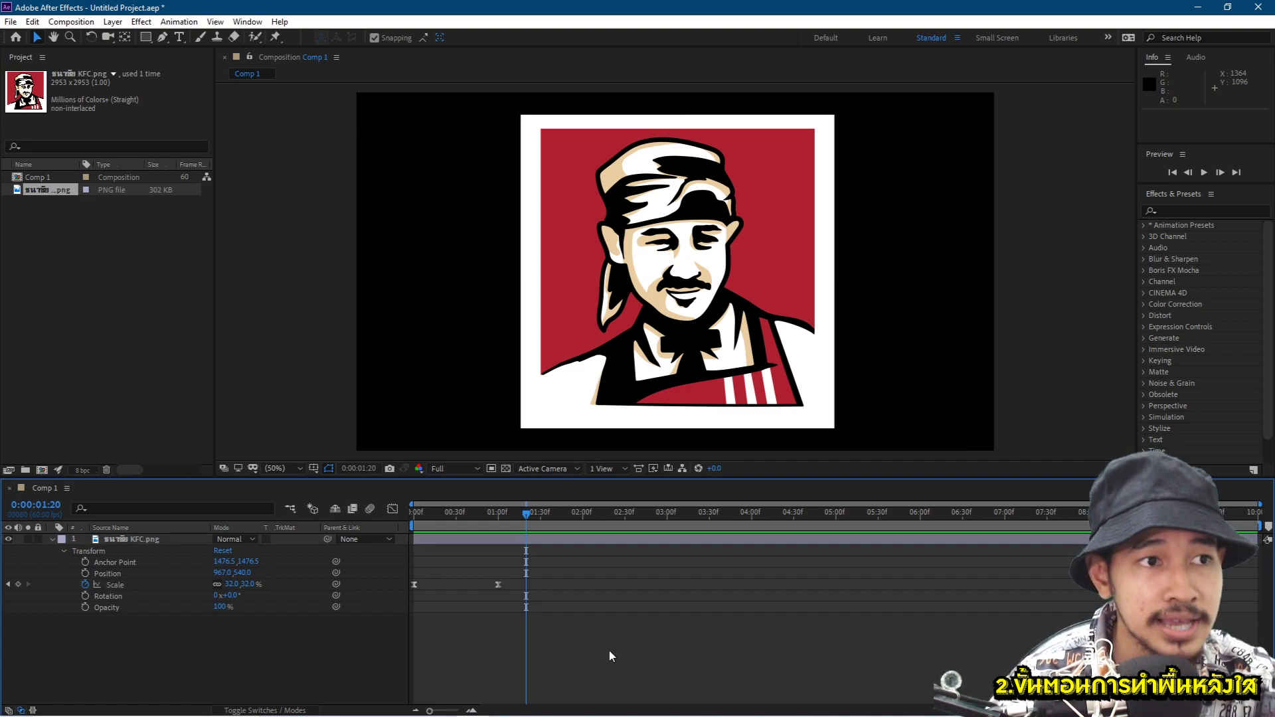
Step: Add Comp 1 to the Render Queue with Best Settings at Best quality
click(9, 22)
mouse_move(37, 237)
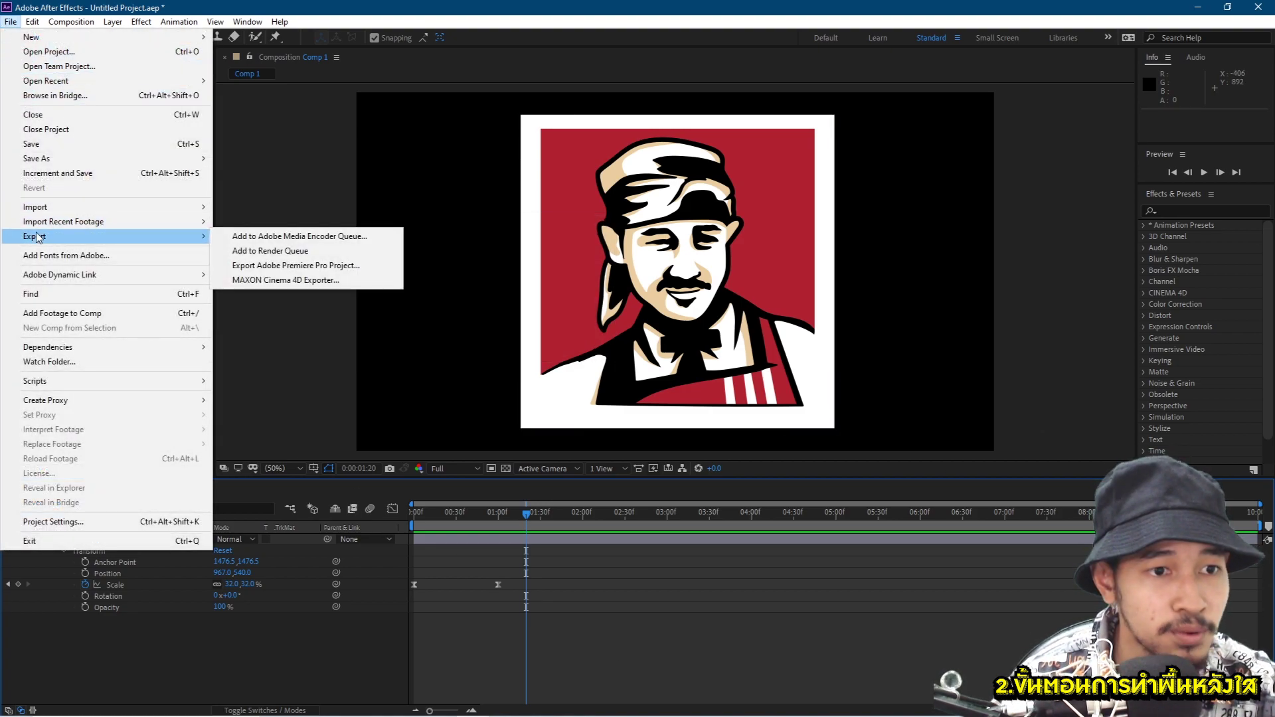
click(300, 252)
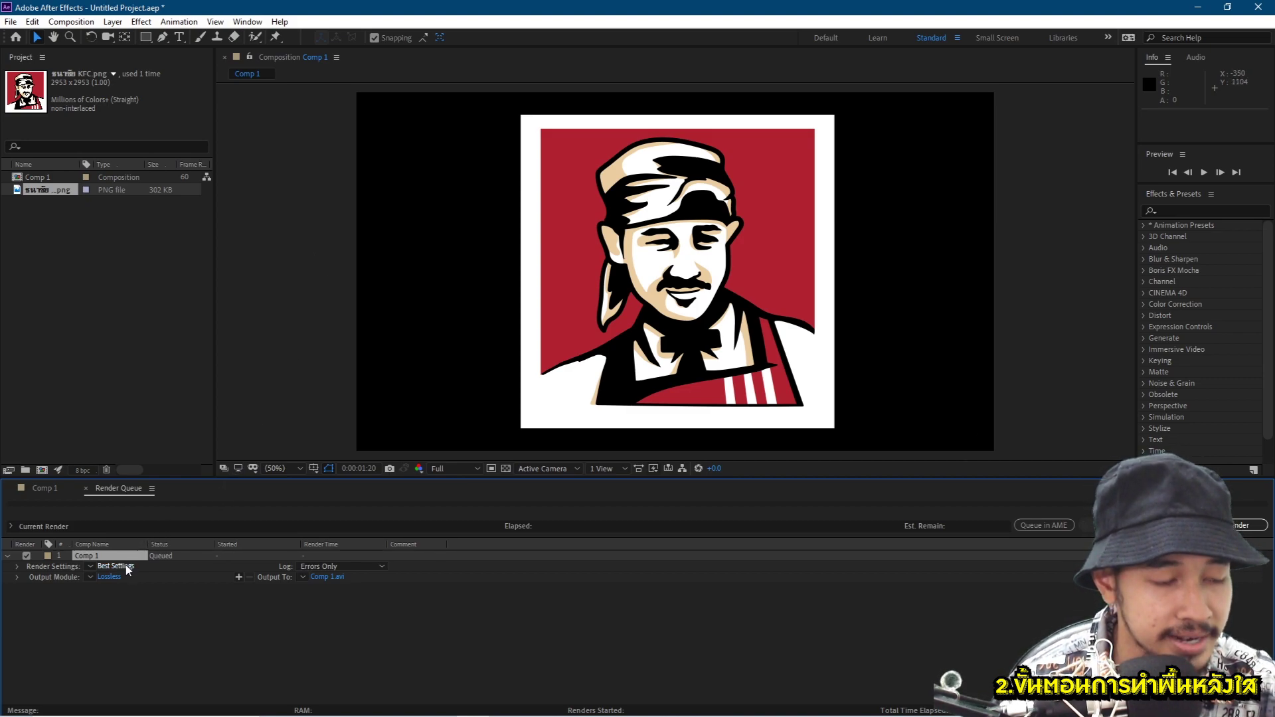
click(117, 566)
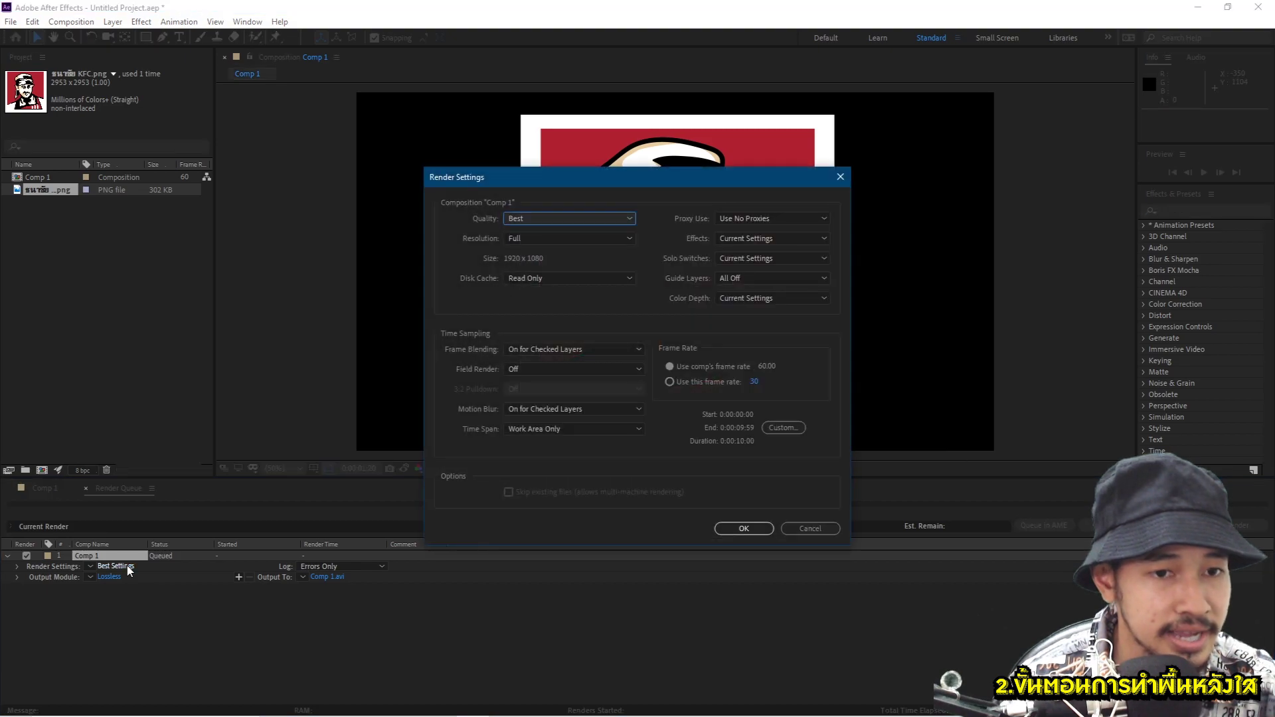
click(555, 218)
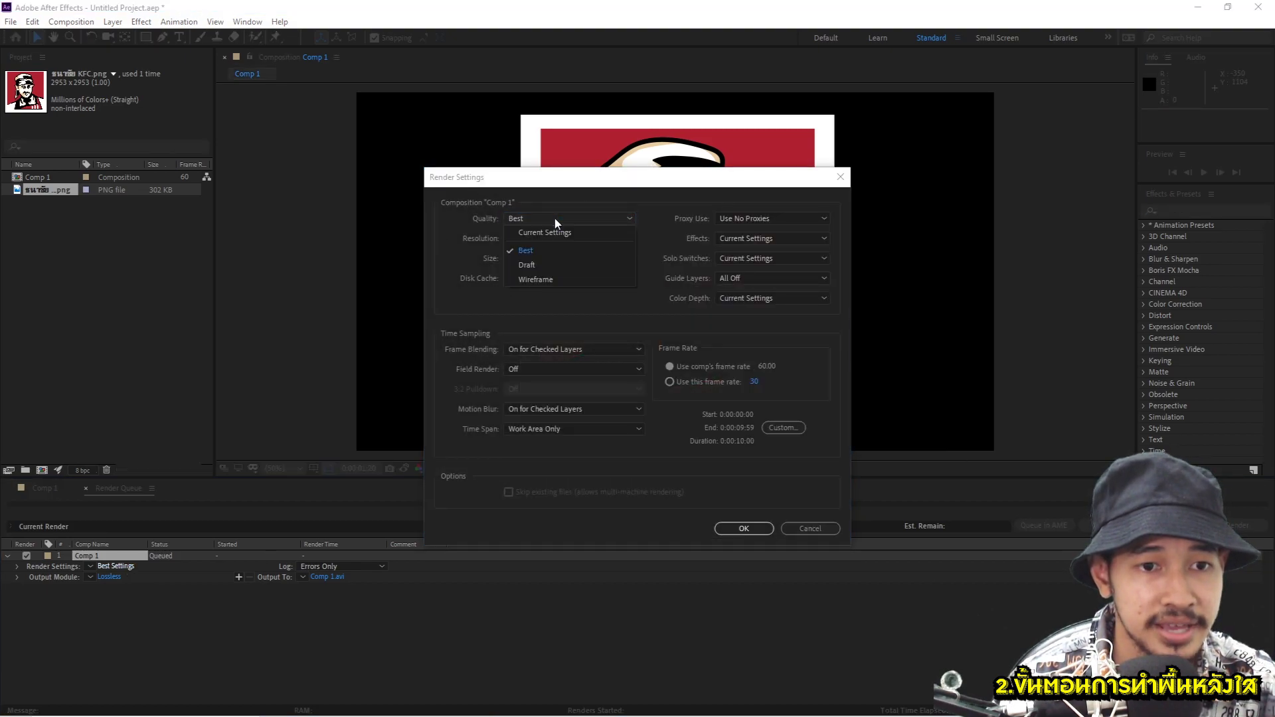
click(544, 253)
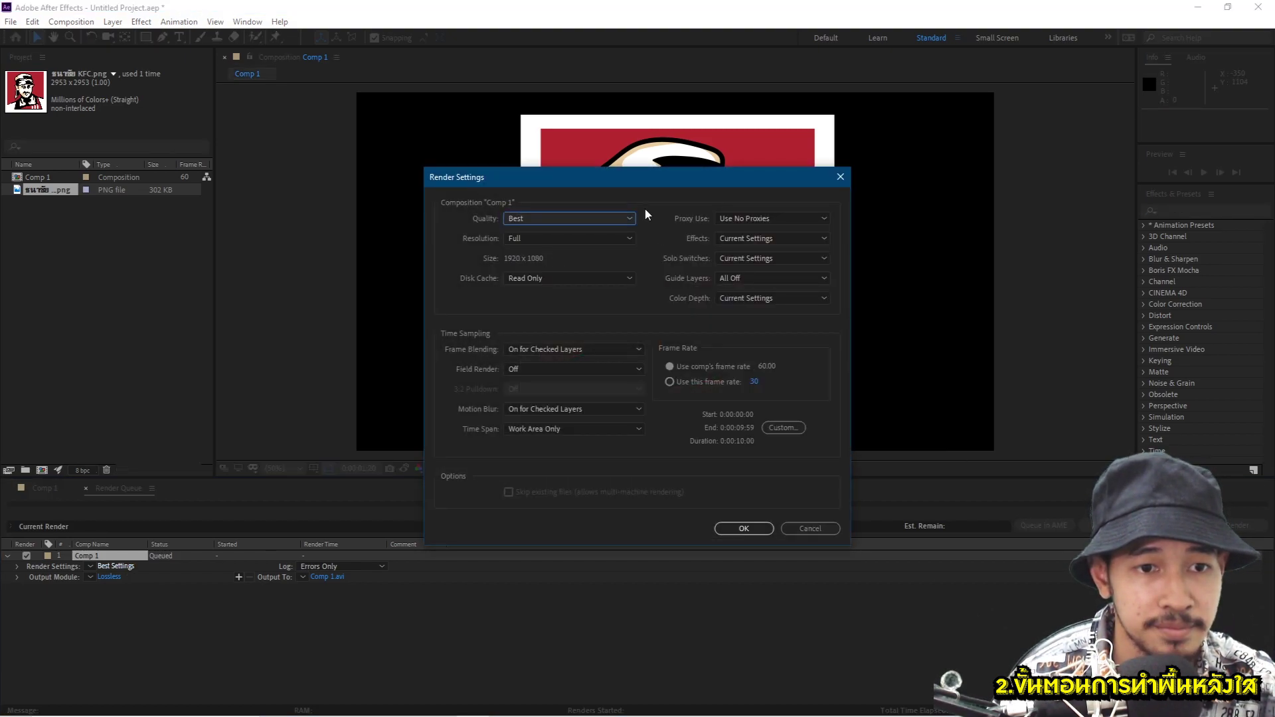
click(743, 529)
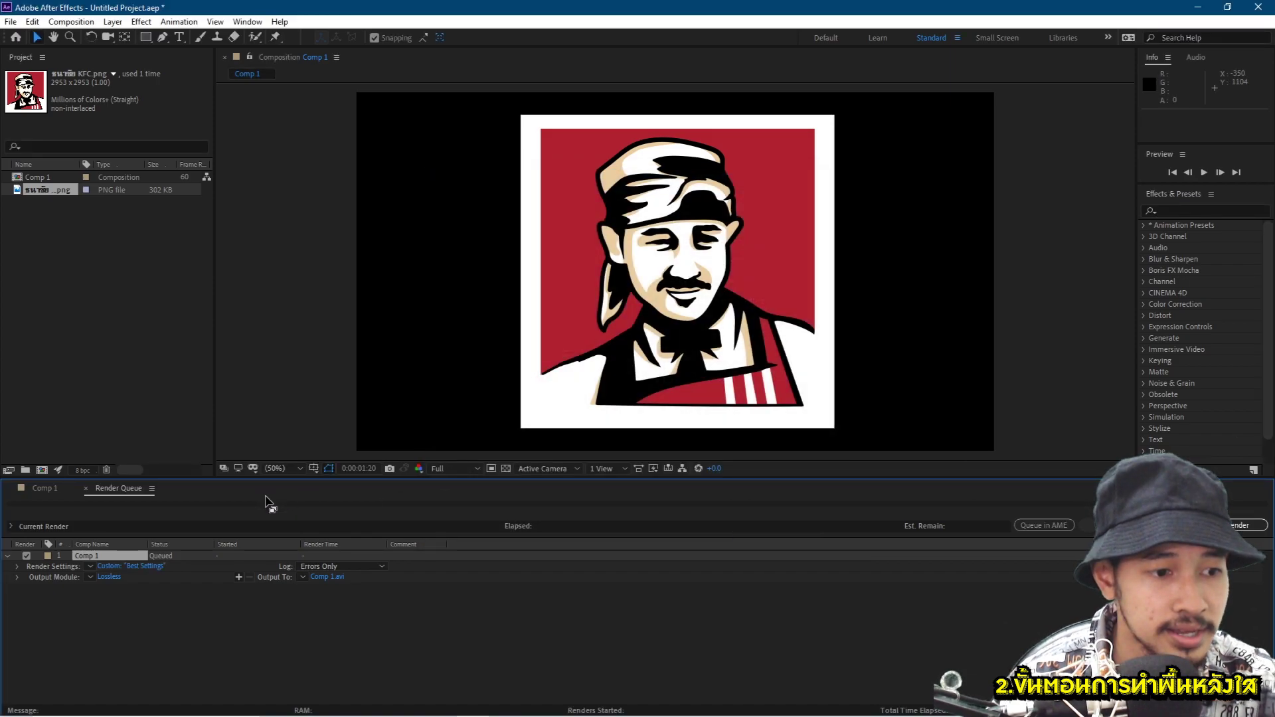
Step: Set the output module to QuickTime, RGB + Alpha, 1920×1080 at High resize quality, audio off
click(110, 576)
click(603, 200)
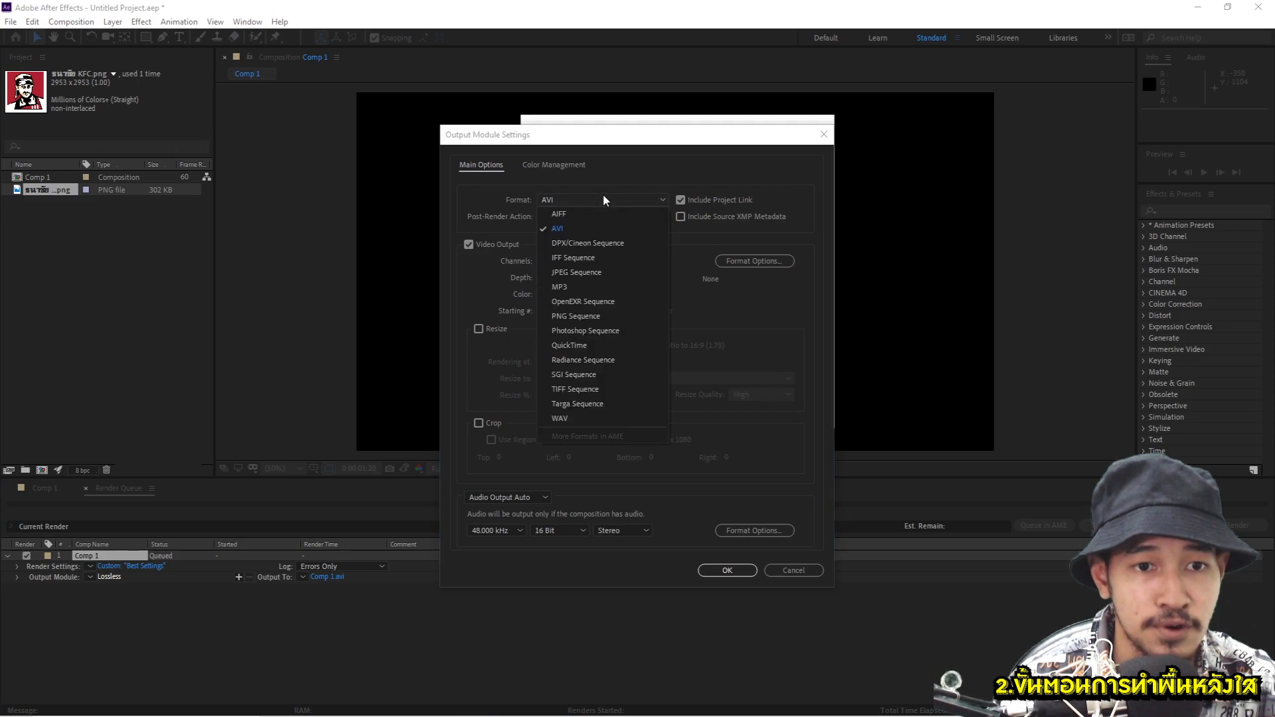
click(600, 342)
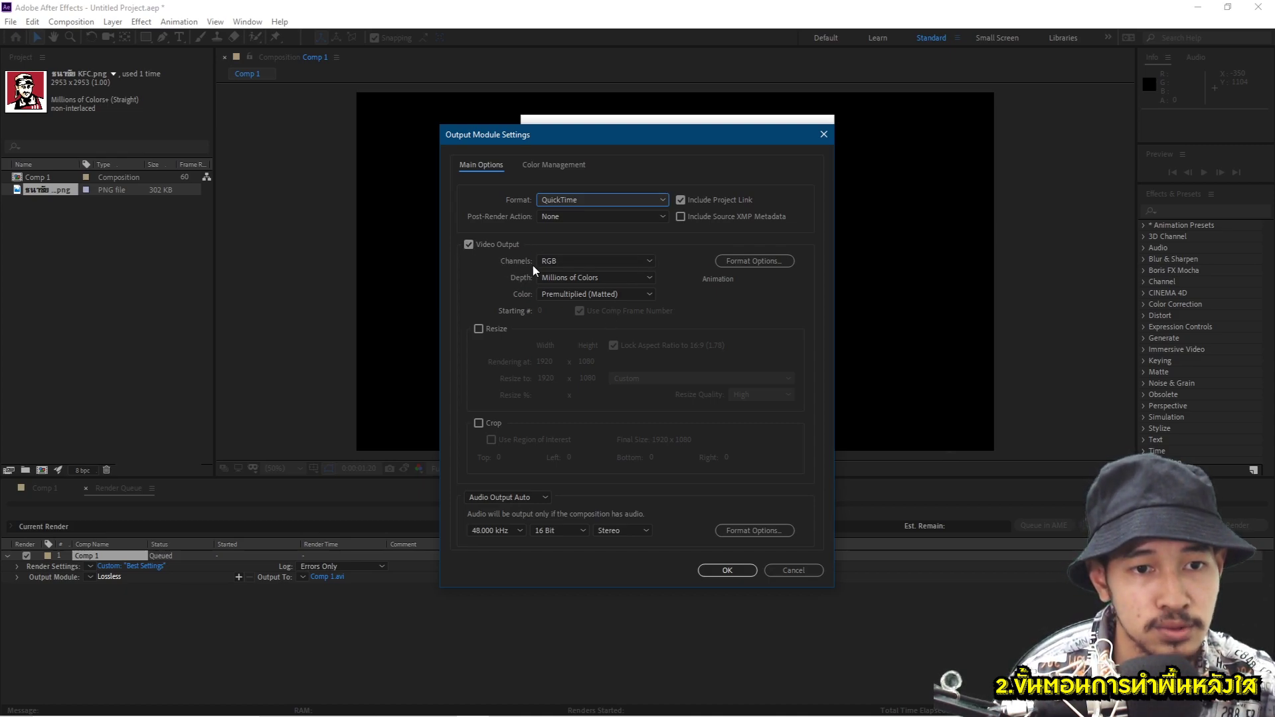
click(567, 262)
click(575, 304)
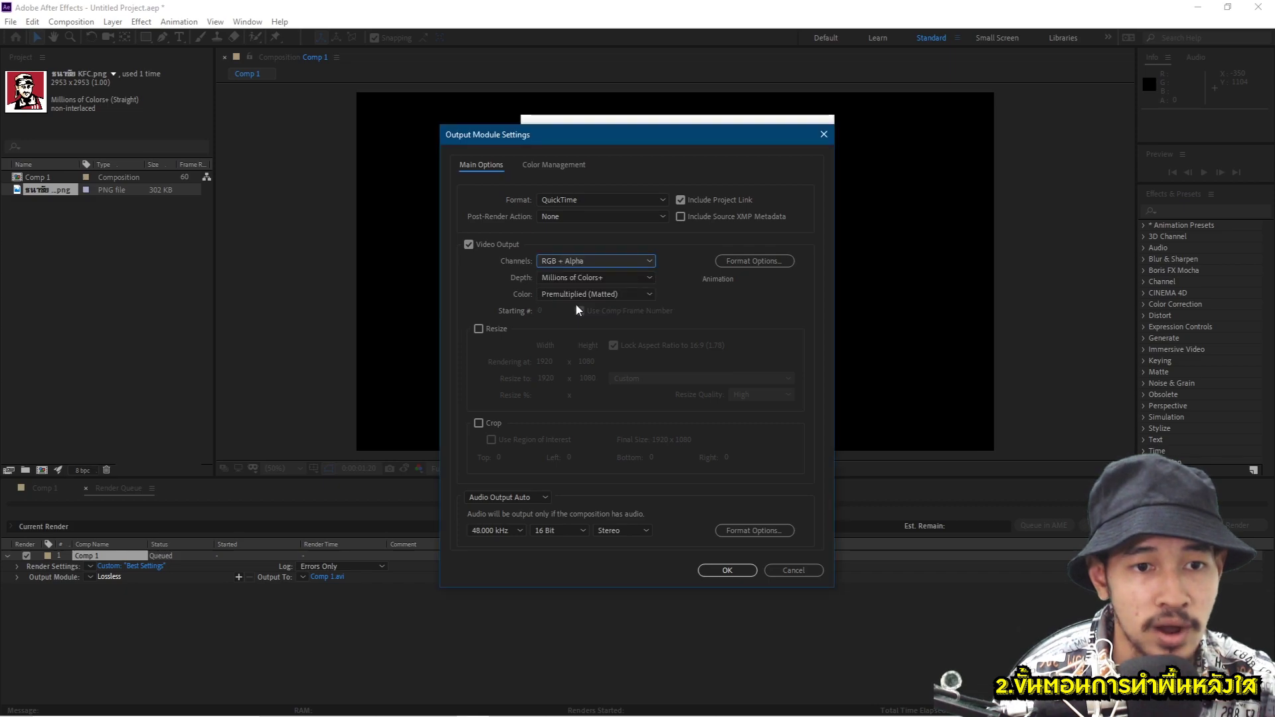
click(479, 329)
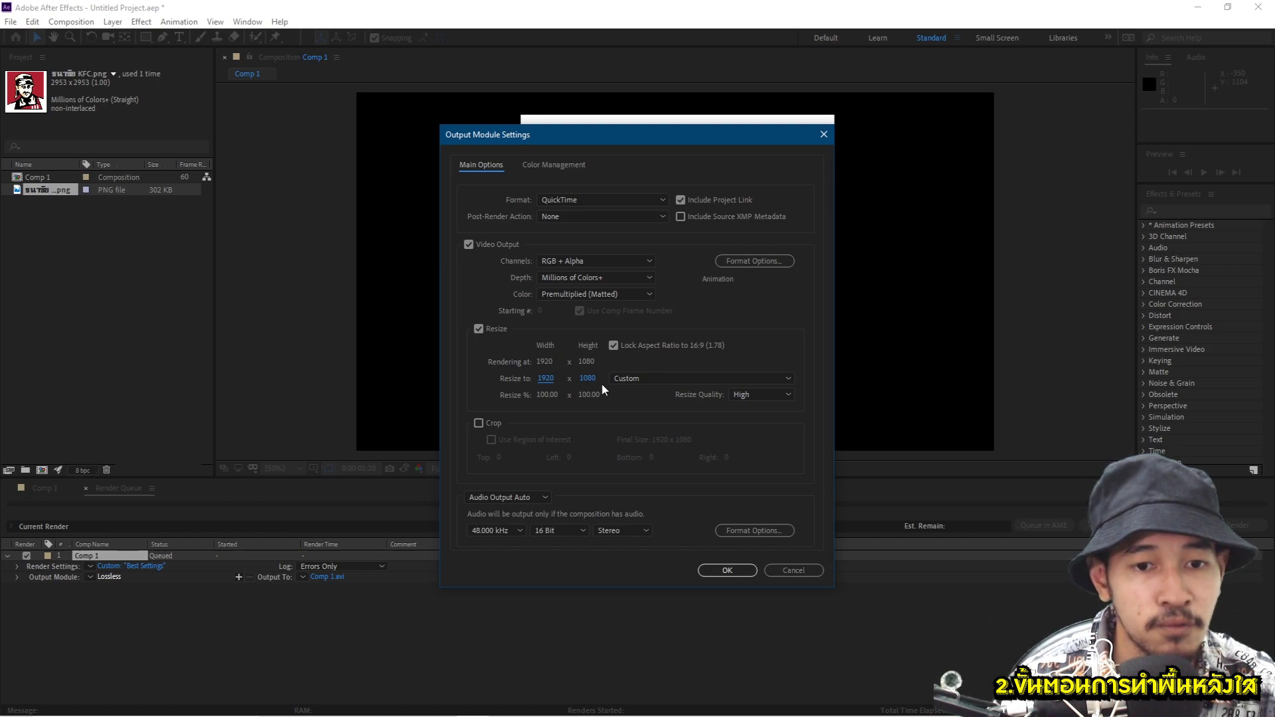
click(777, 393)
click(772, 417)
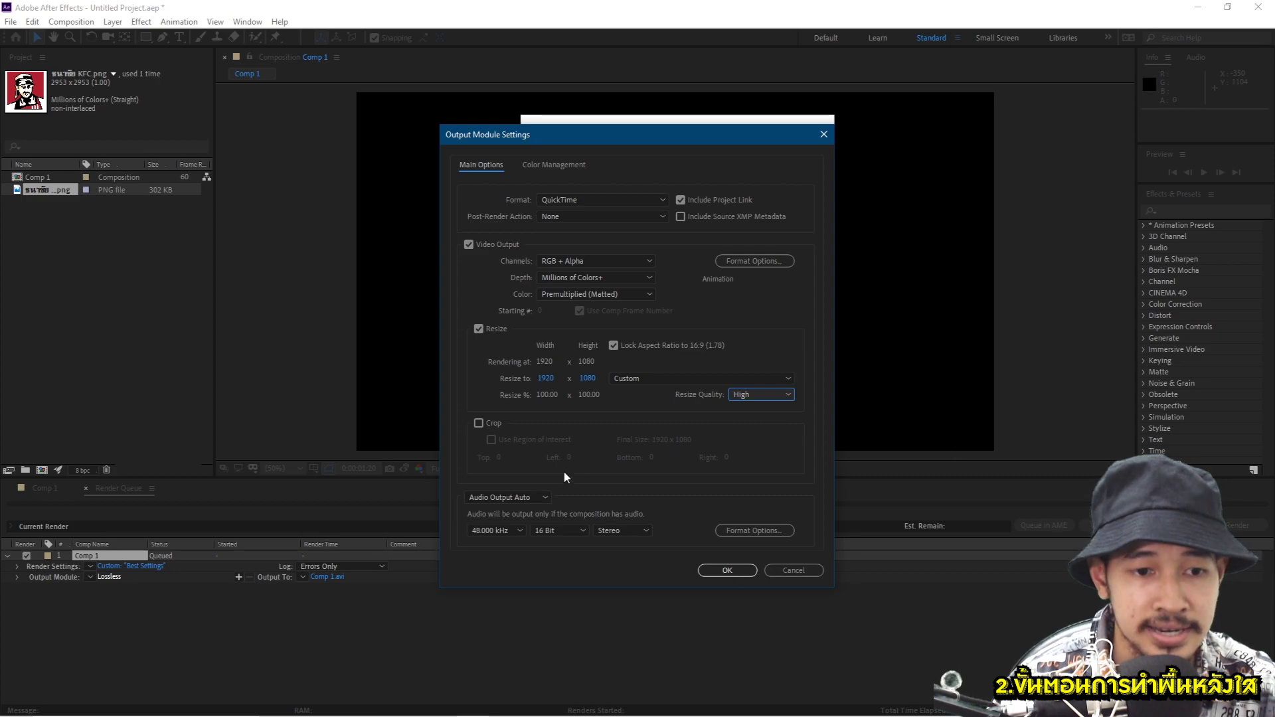
click(526, 499)
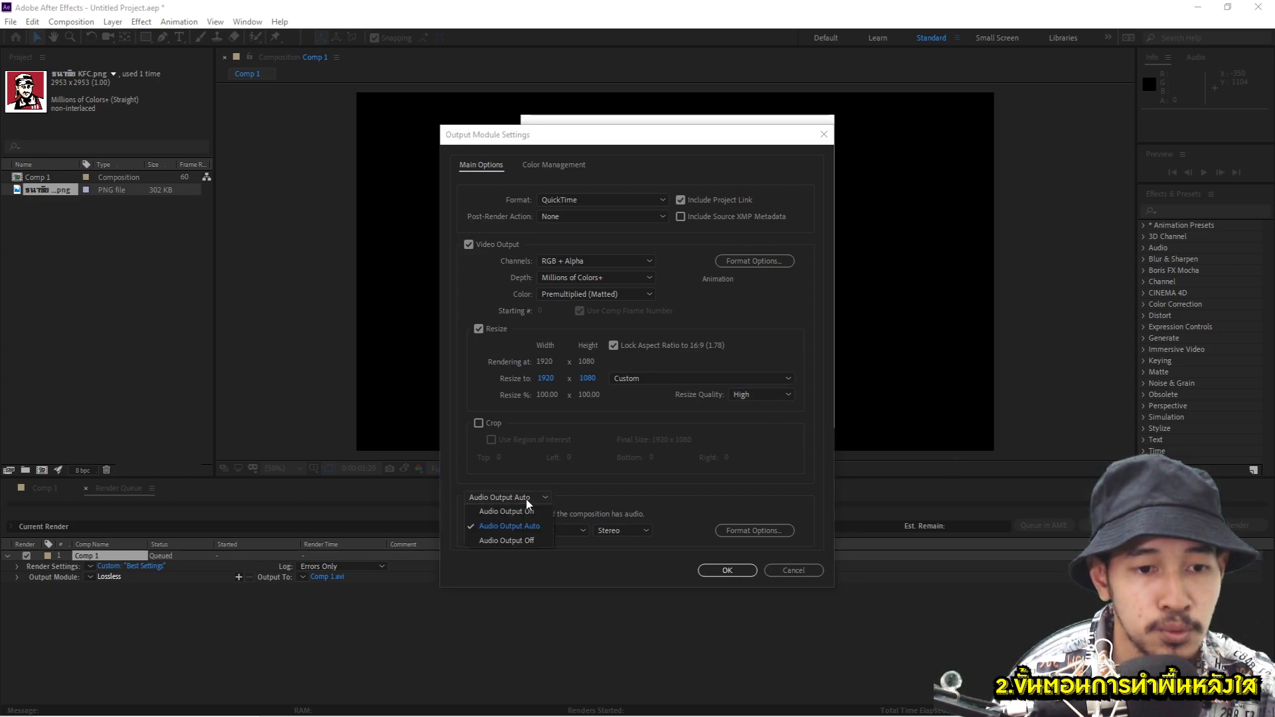
click(523, 540)
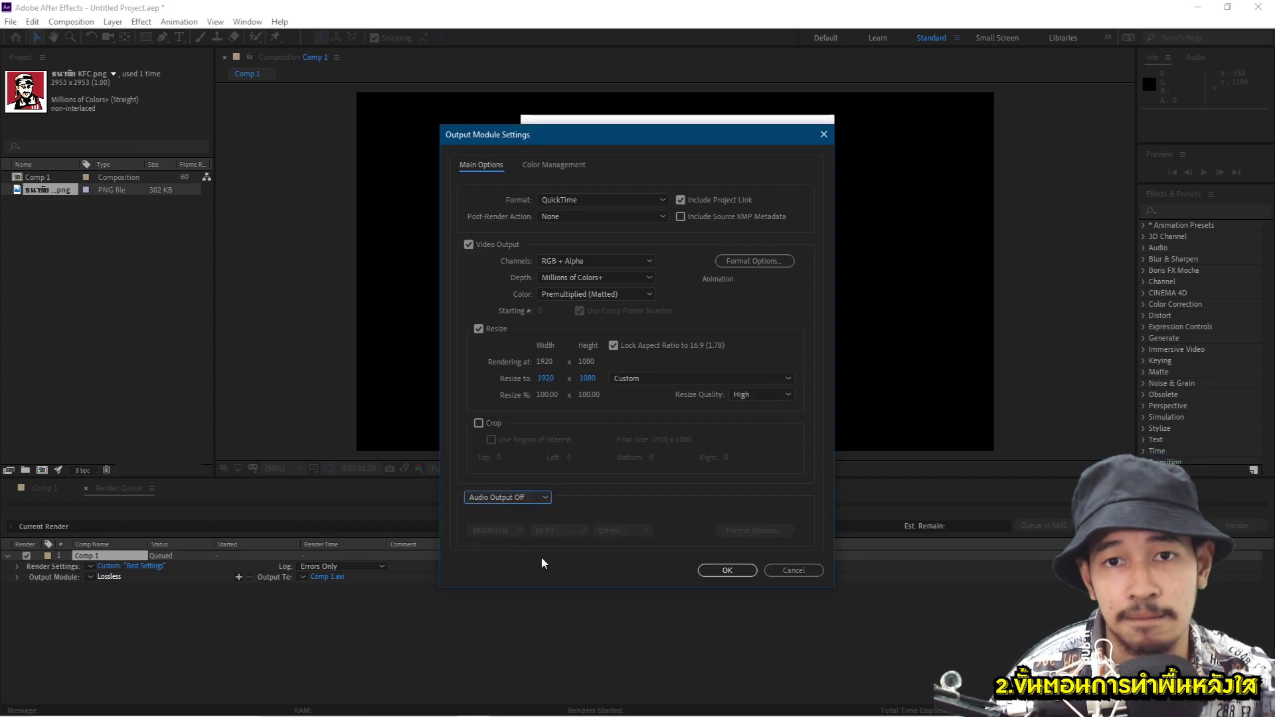
click(727, 571)
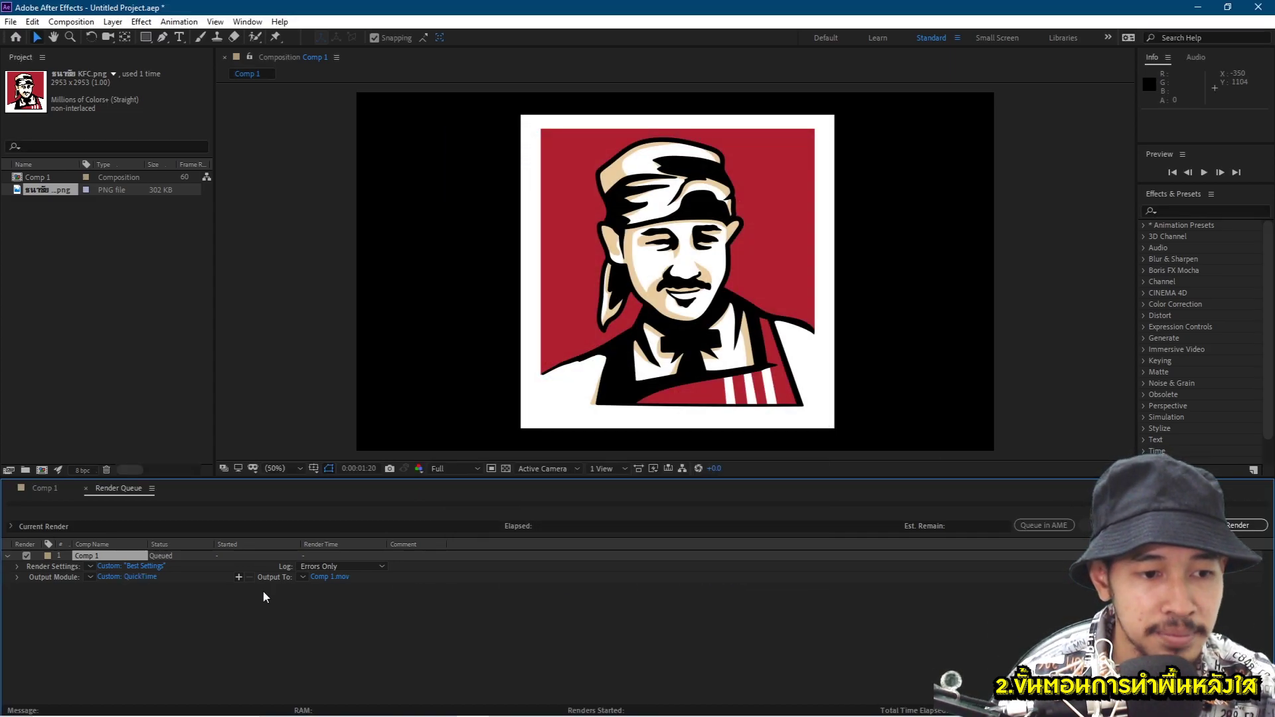
Step: Save the render output to the Desktop as 'Logo พื้นหลังใสใส.mov'
click(325, 577)
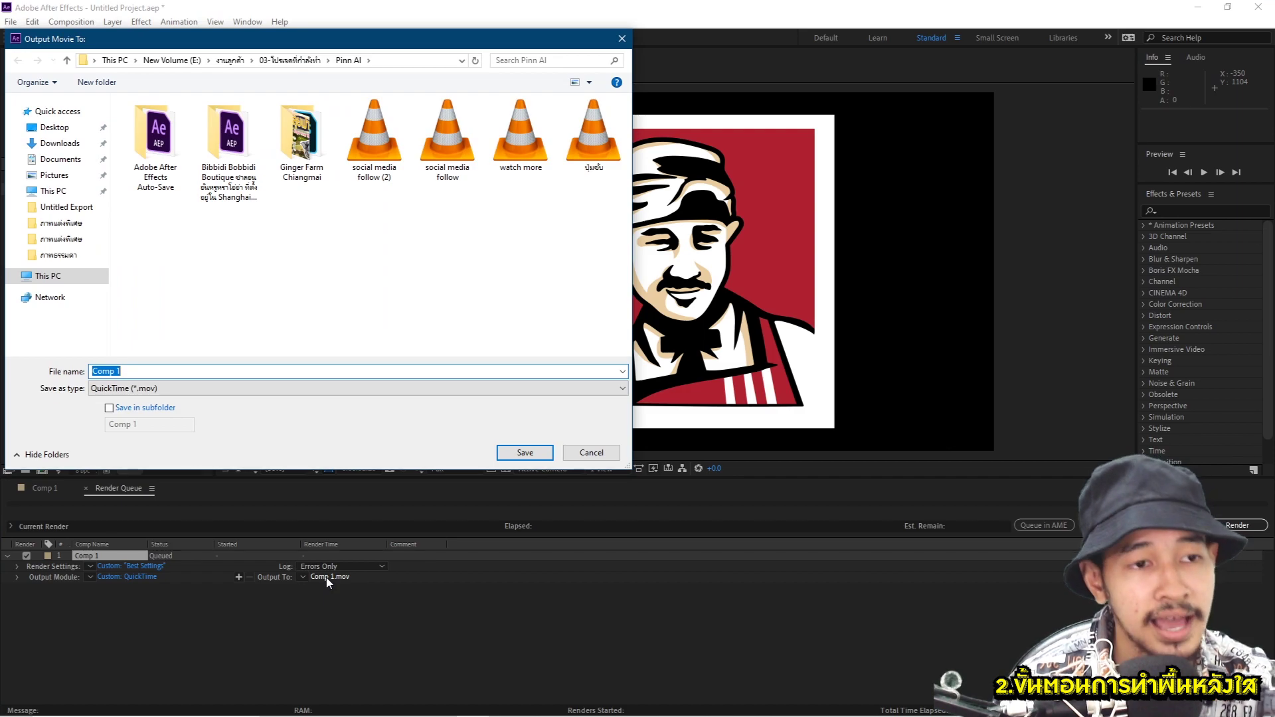
drag(237, 46, 583, 147)
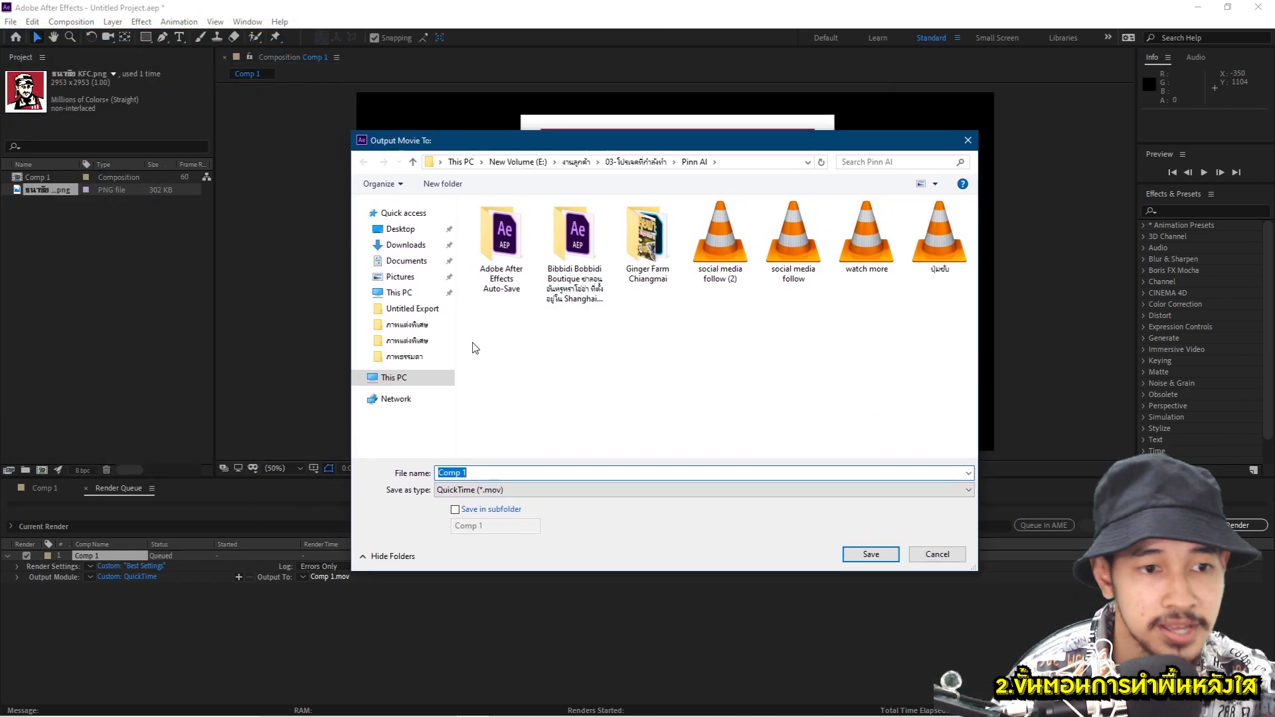
click(394, 378)
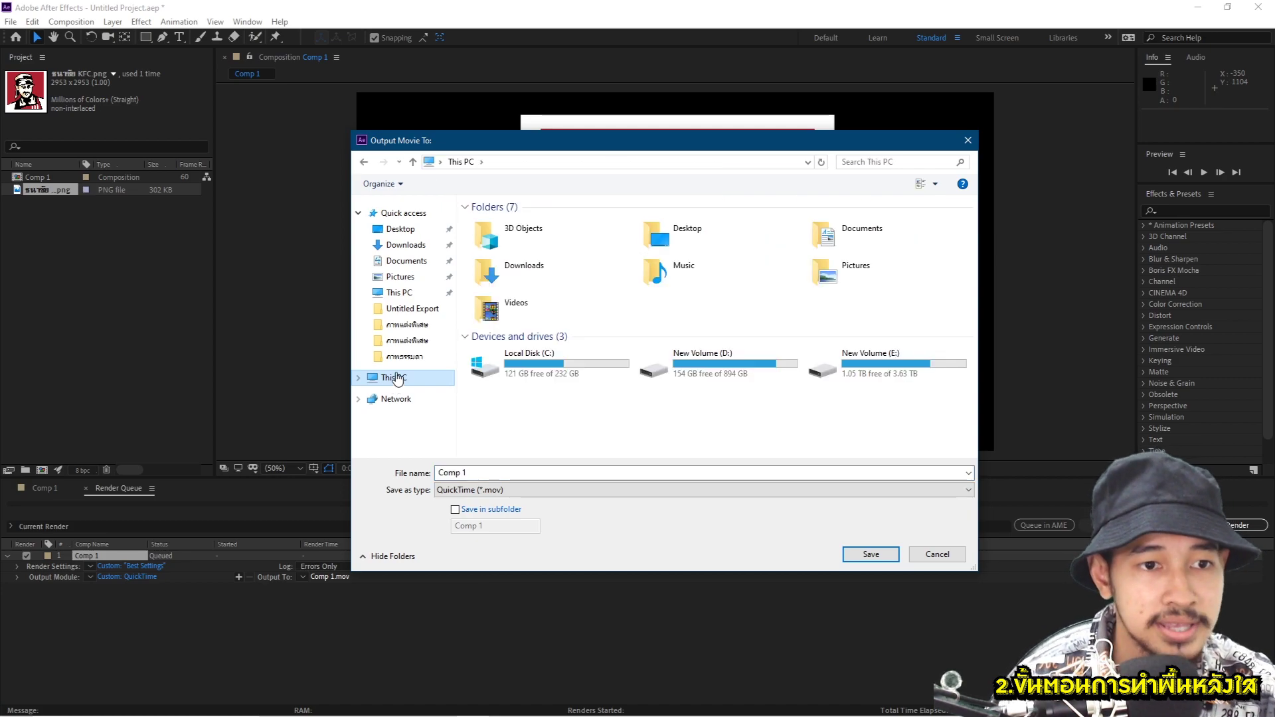
click(379, 229)
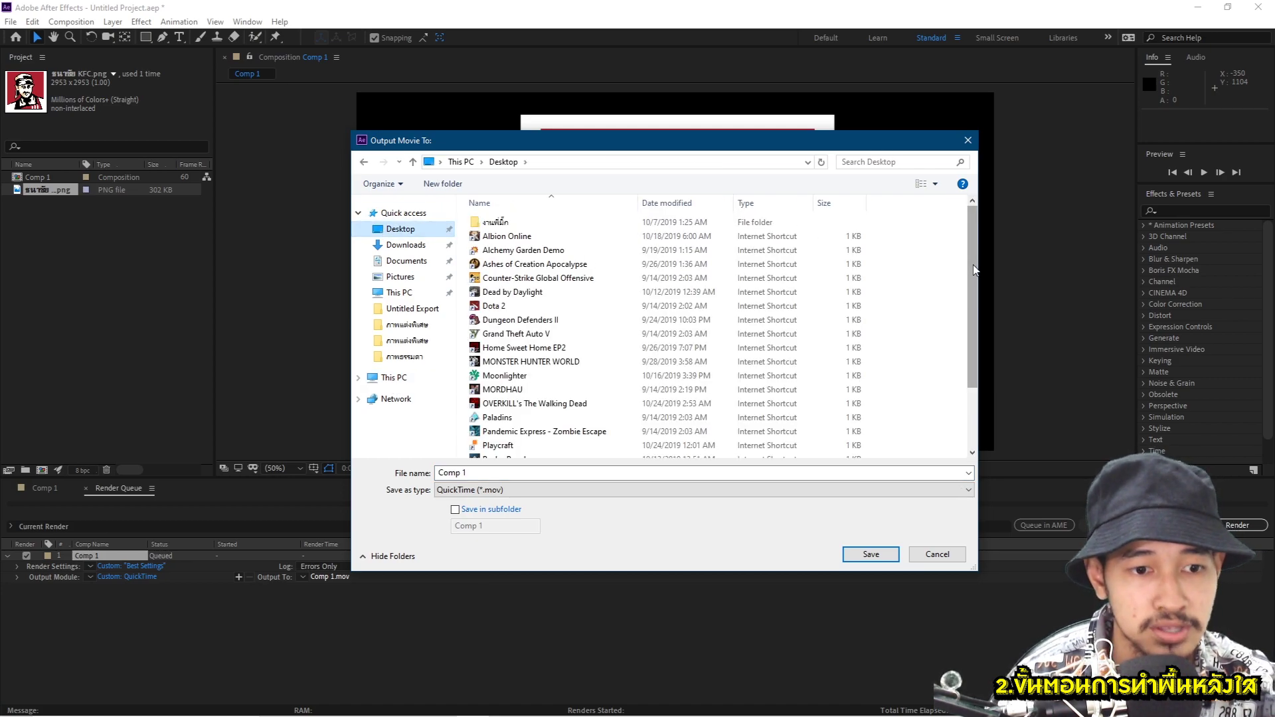
click(456, 472)
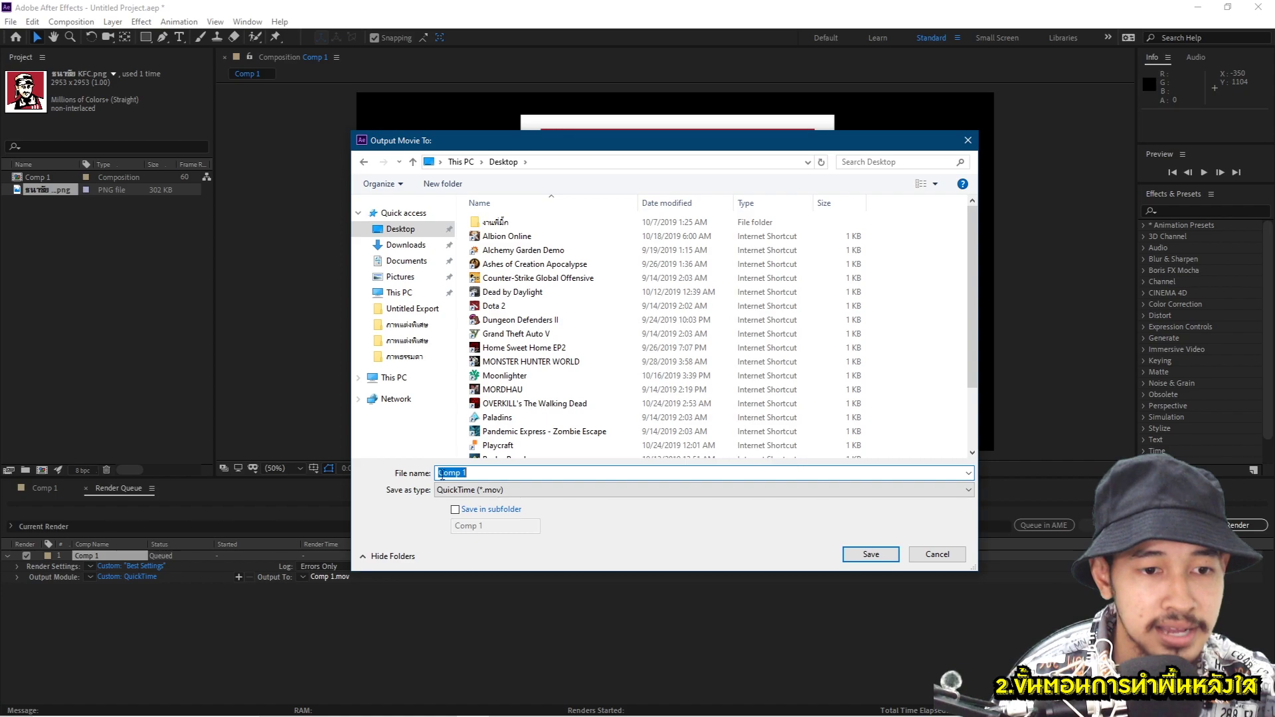
text(L)
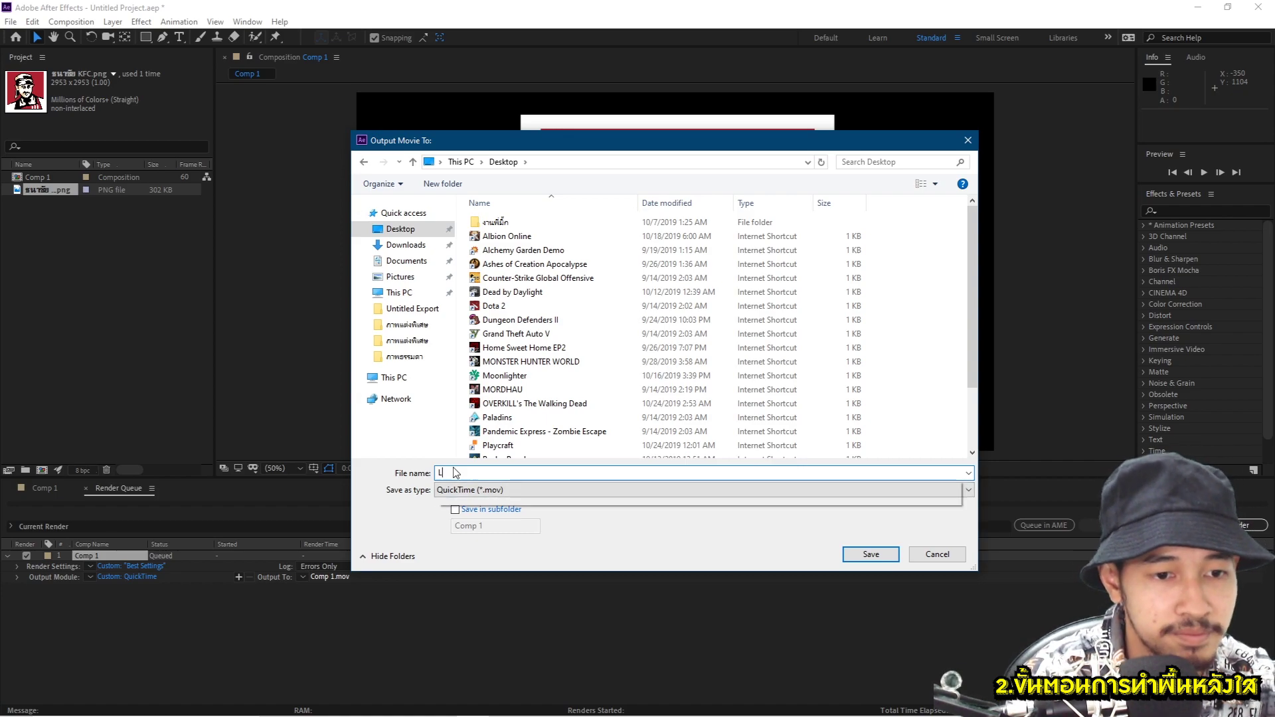
text(ogo )
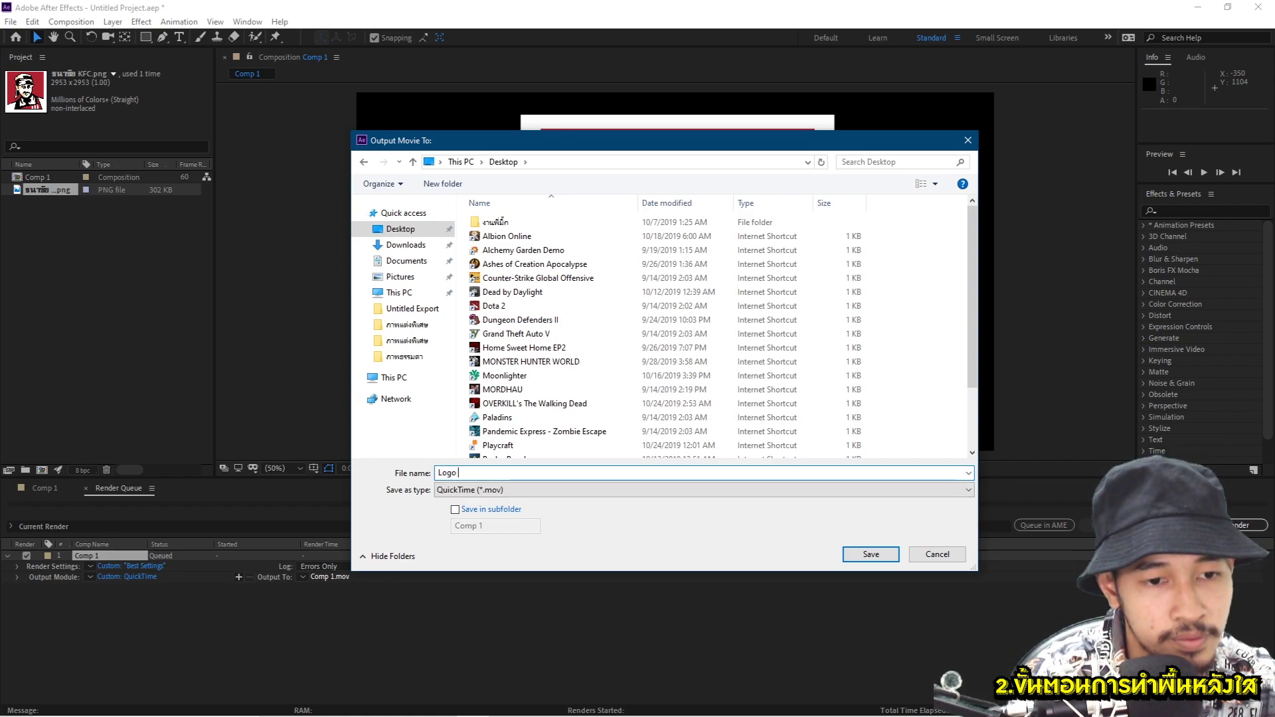
text(พื้นหลังใส)
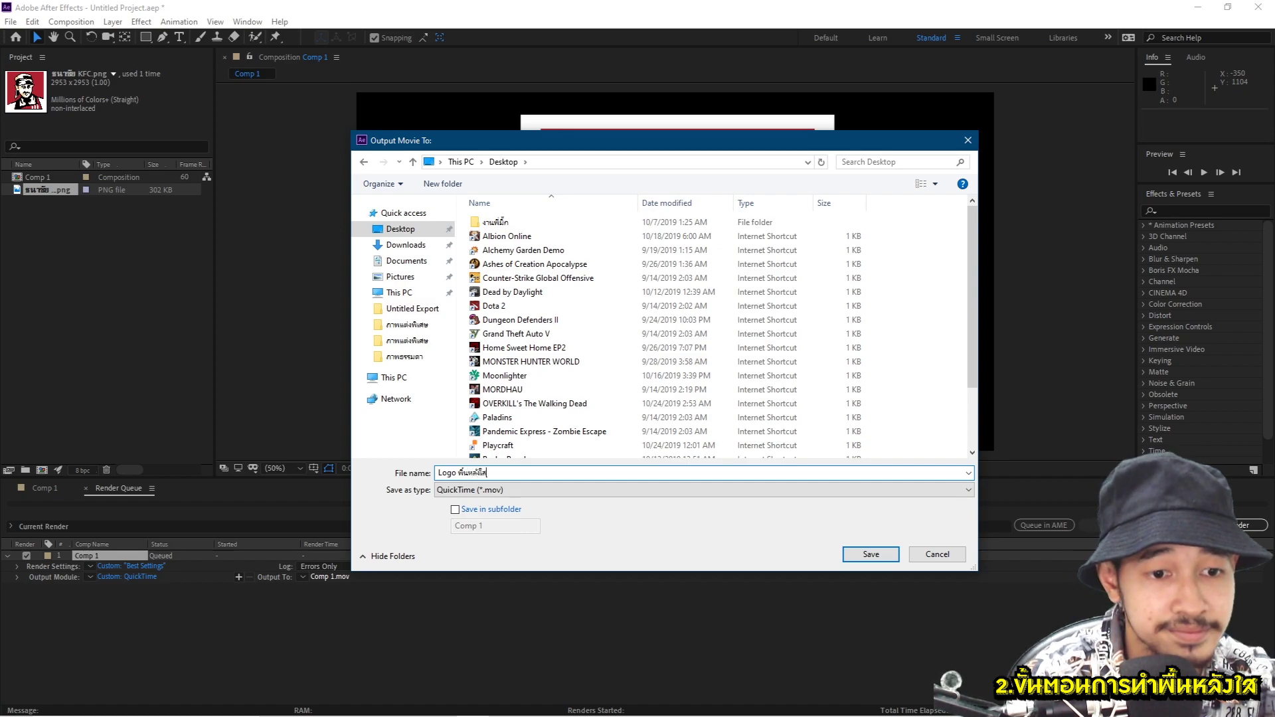
text(ใส)
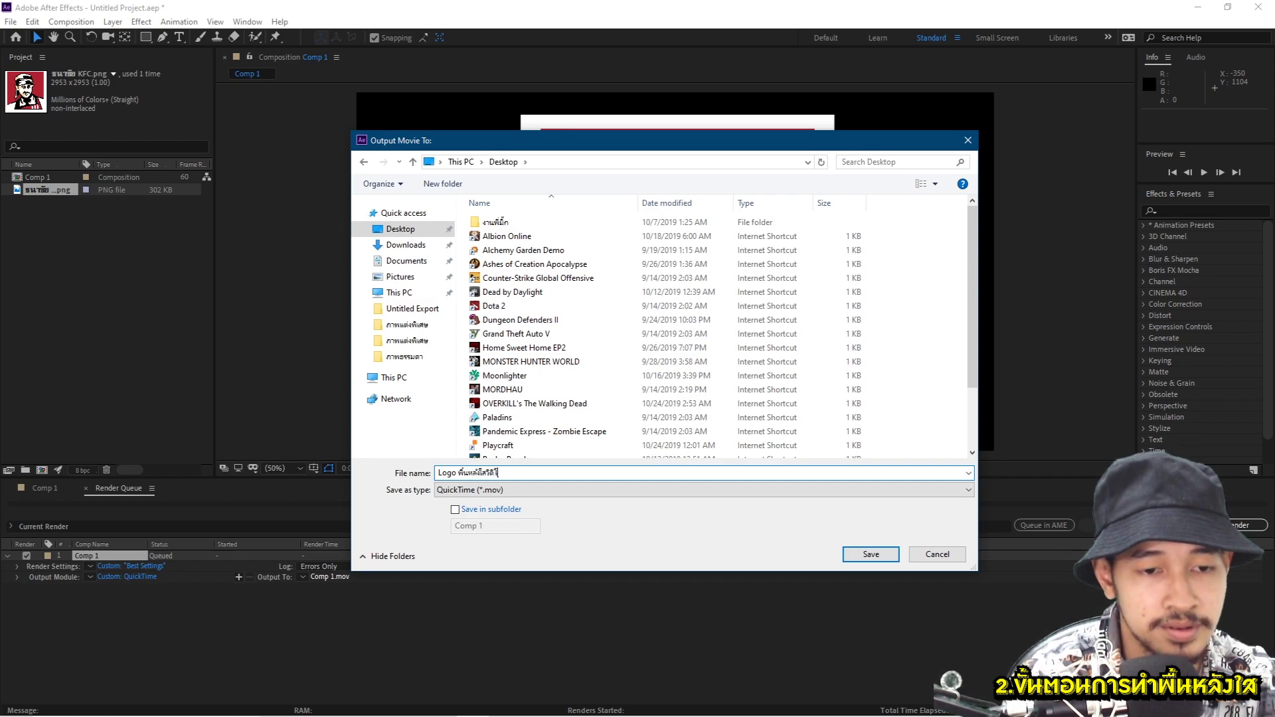
click(867, 554)
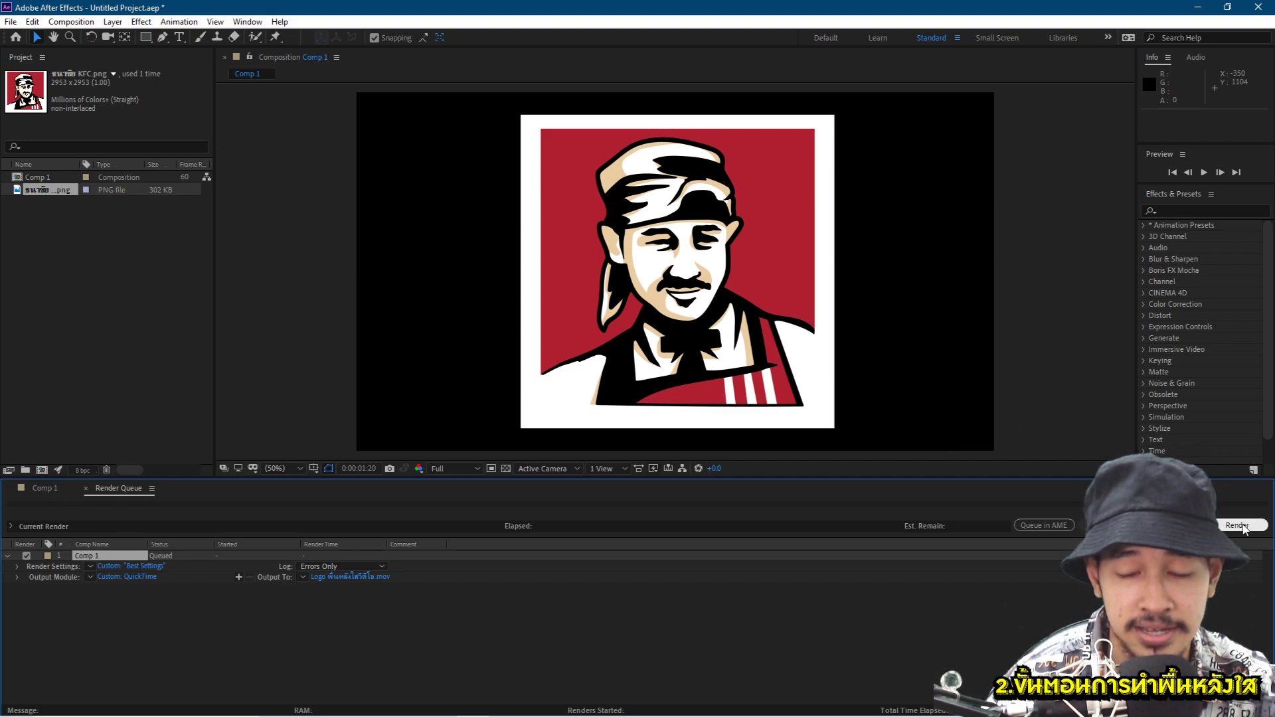
Step: Render Comp 1 from the Render Queue to the Logo .mov file
click(1244, 527)
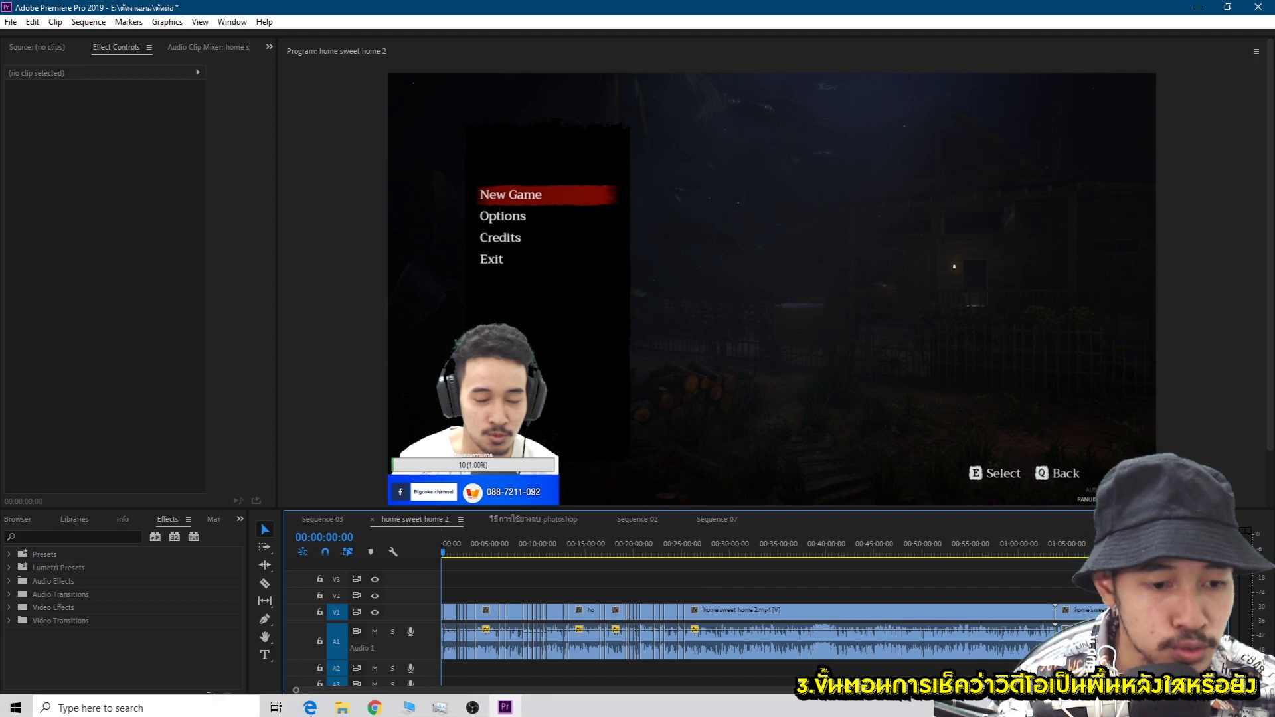
Step: Drag the Logo .mov from the Desktop onto the start of the Premiere sequence
click(339, 711)
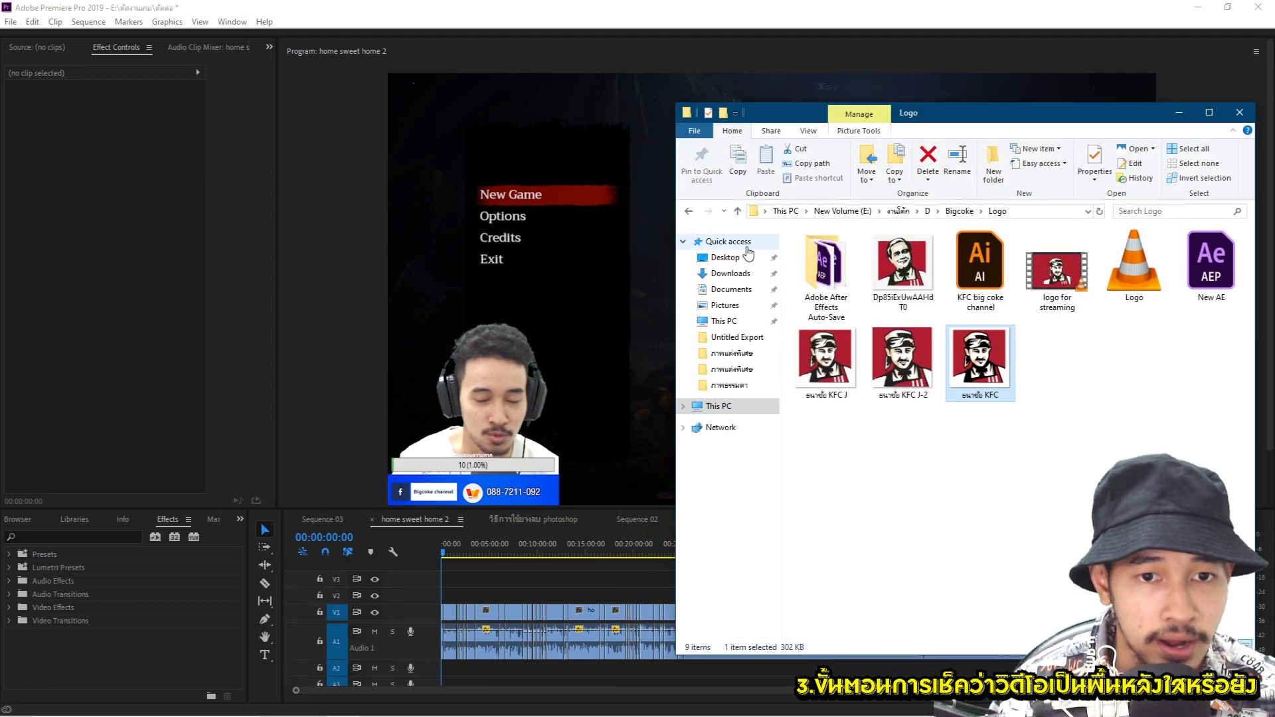
click(724, 257)
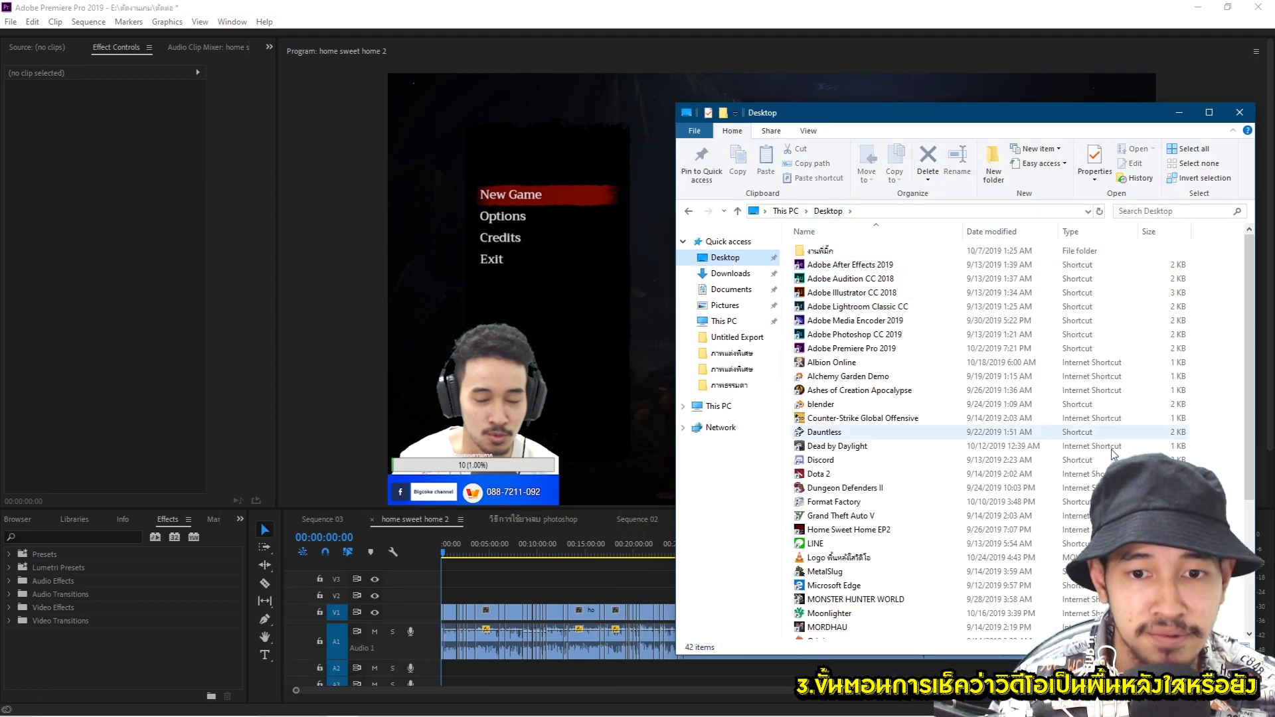
scroll(996, 432, down, 5)
scroll(1087, 546, up, 2)
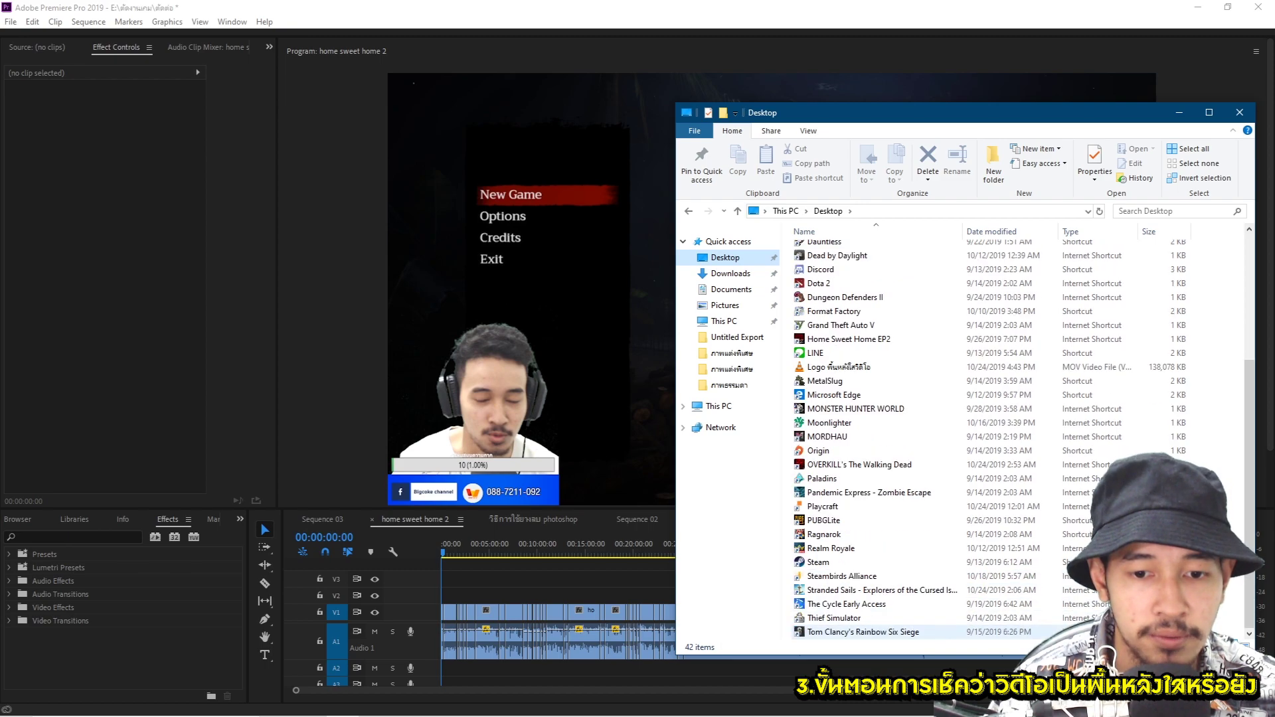
scroll(1021, 601, down, 1)
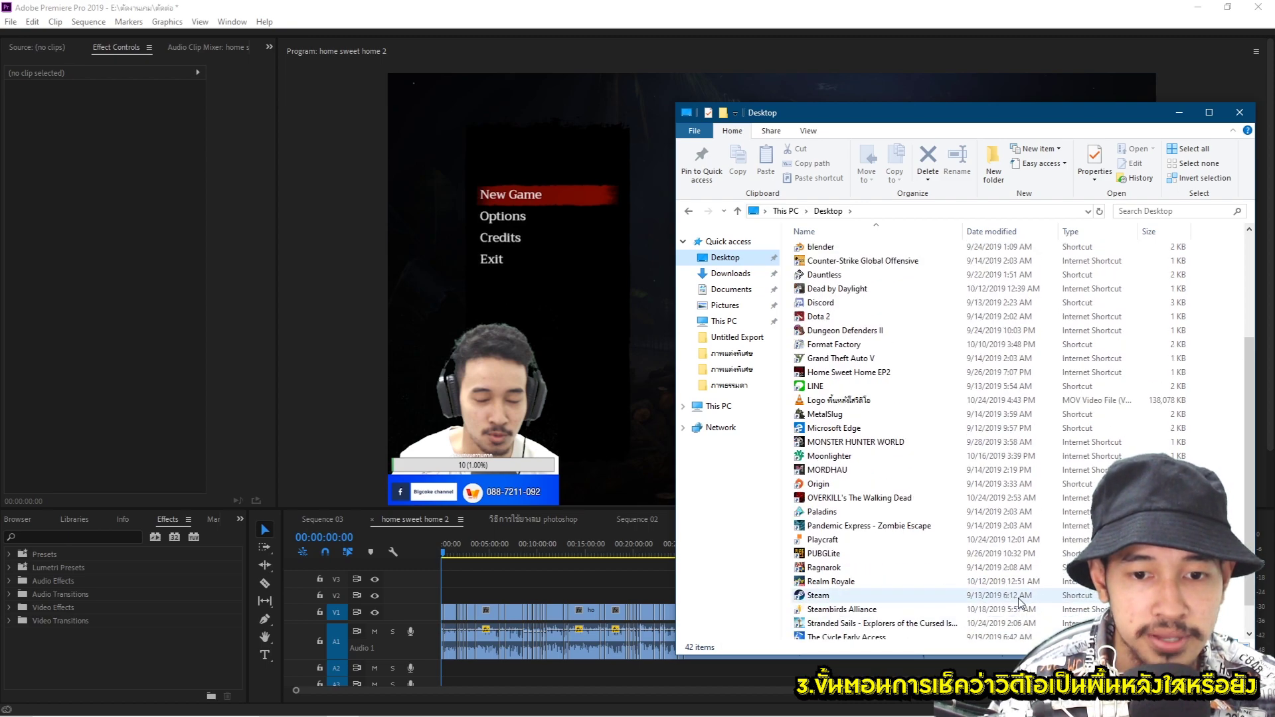
click(872, 401)
mouse_move(854, 401)
mouse_down()
mouse_move(522, 608)
mouse_move(438, 595)
mouse_up()
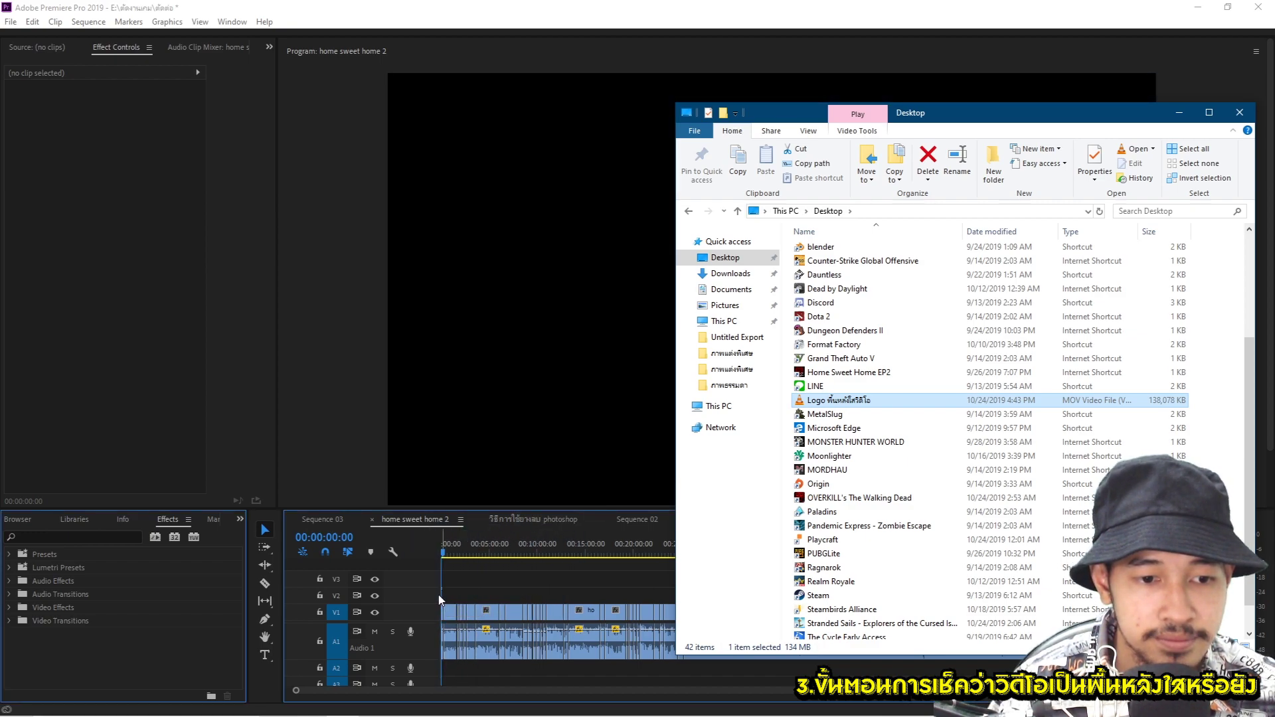
click(478, 584)
Step: Preview the sequence, then hide the V1 gameplay track and replay the logo alone over black
key(=)
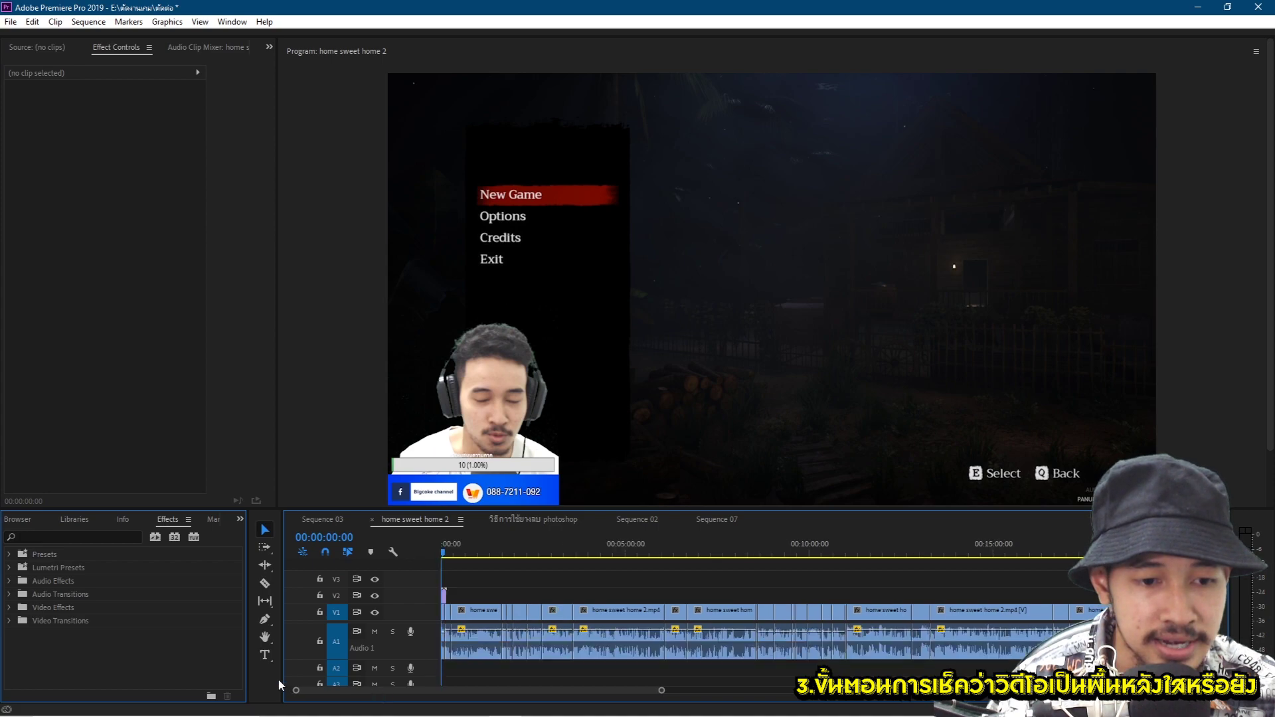
key(=)
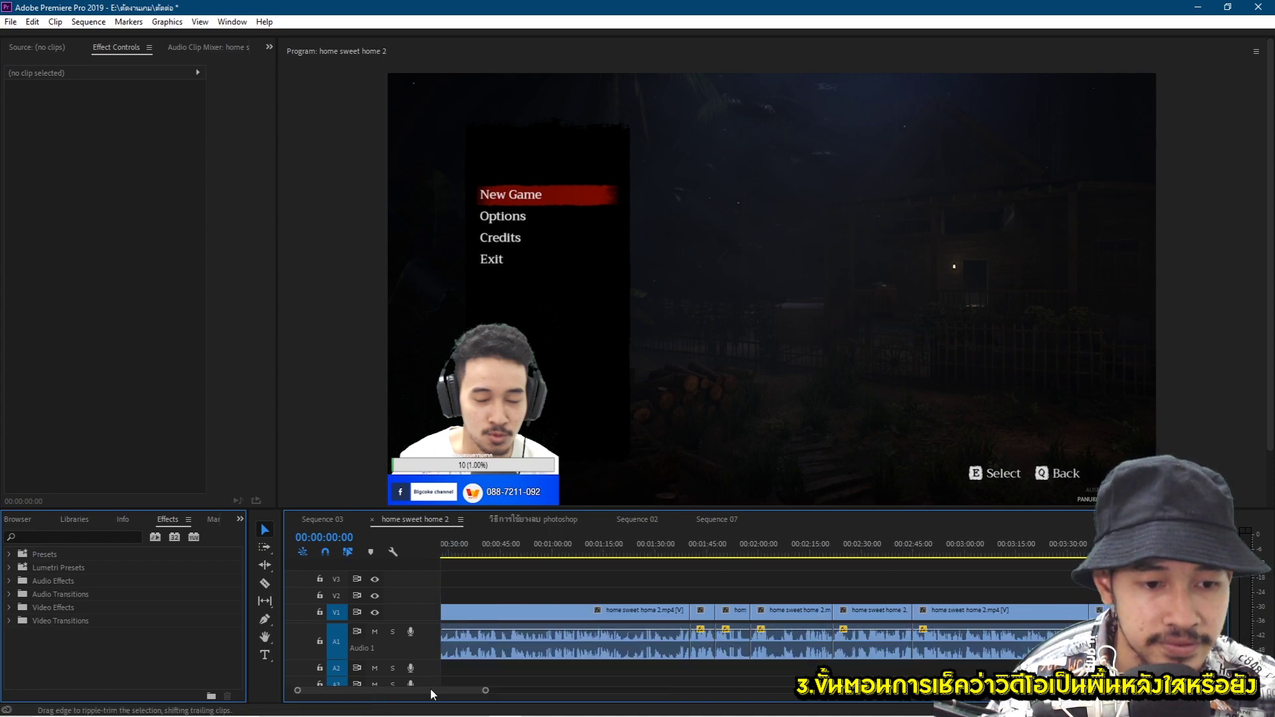
key(=)
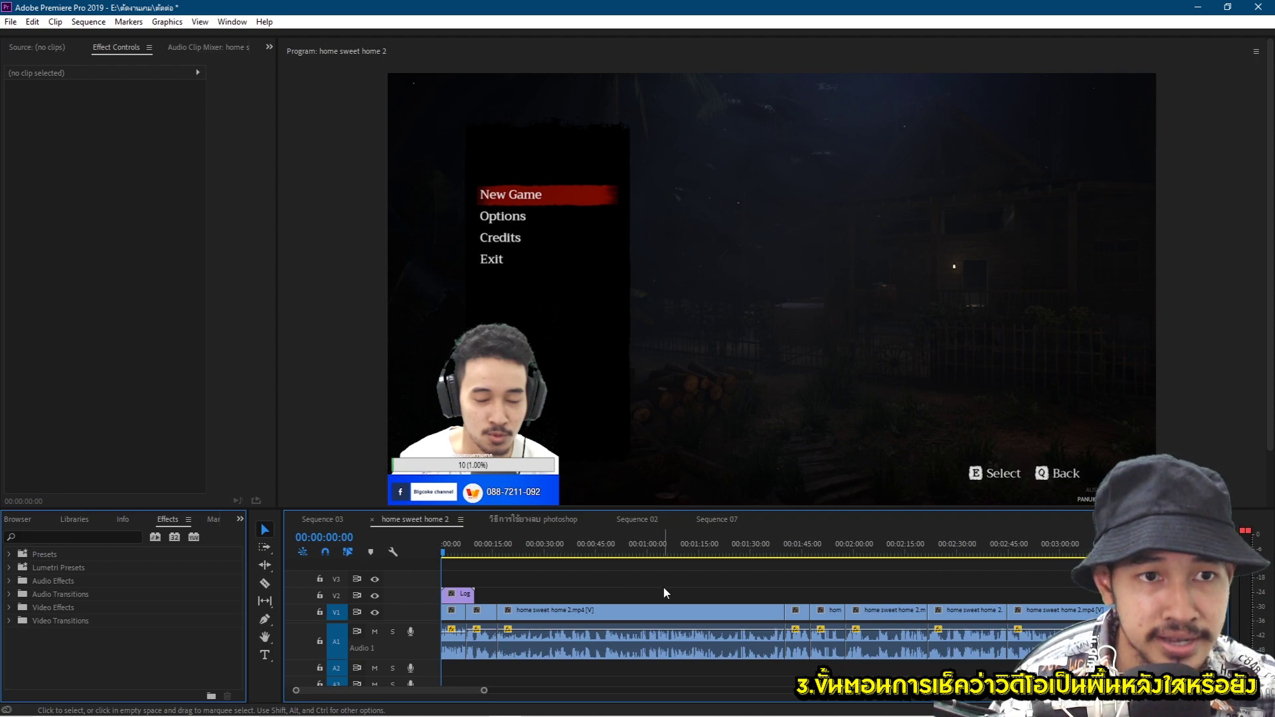
key(space)
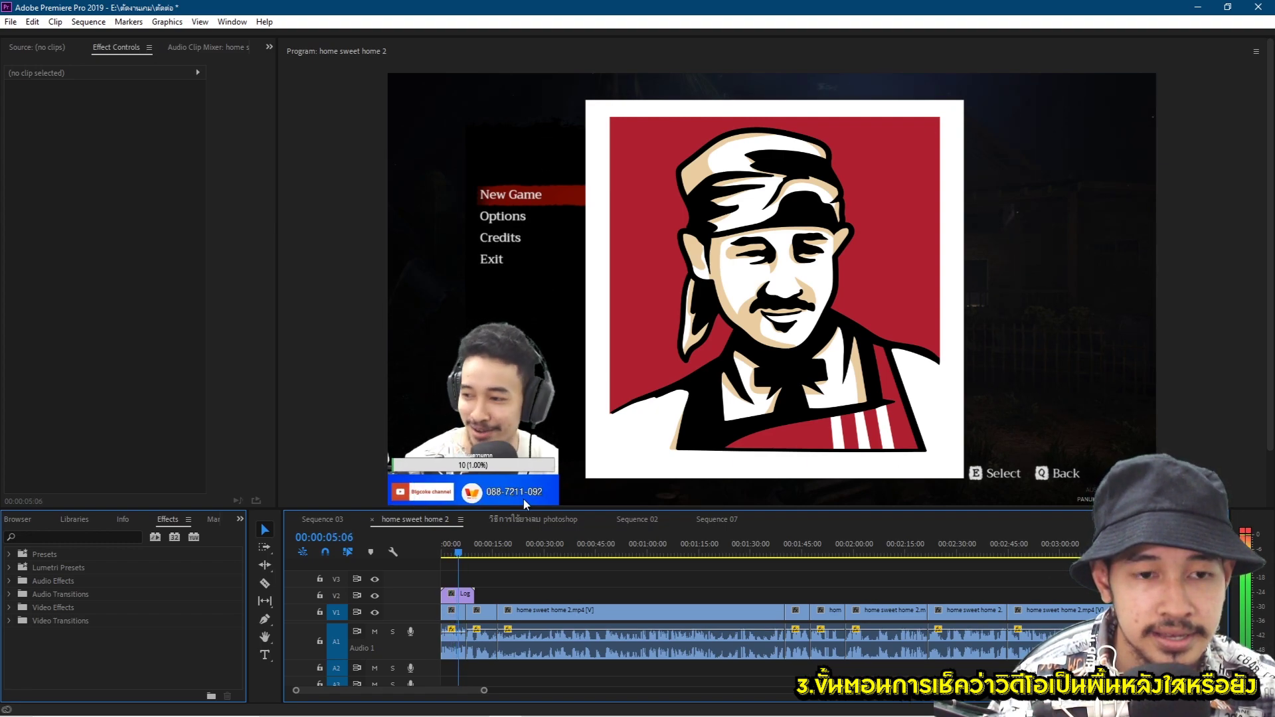
click(375, 612)
click(452, 543)
click(442, 550)
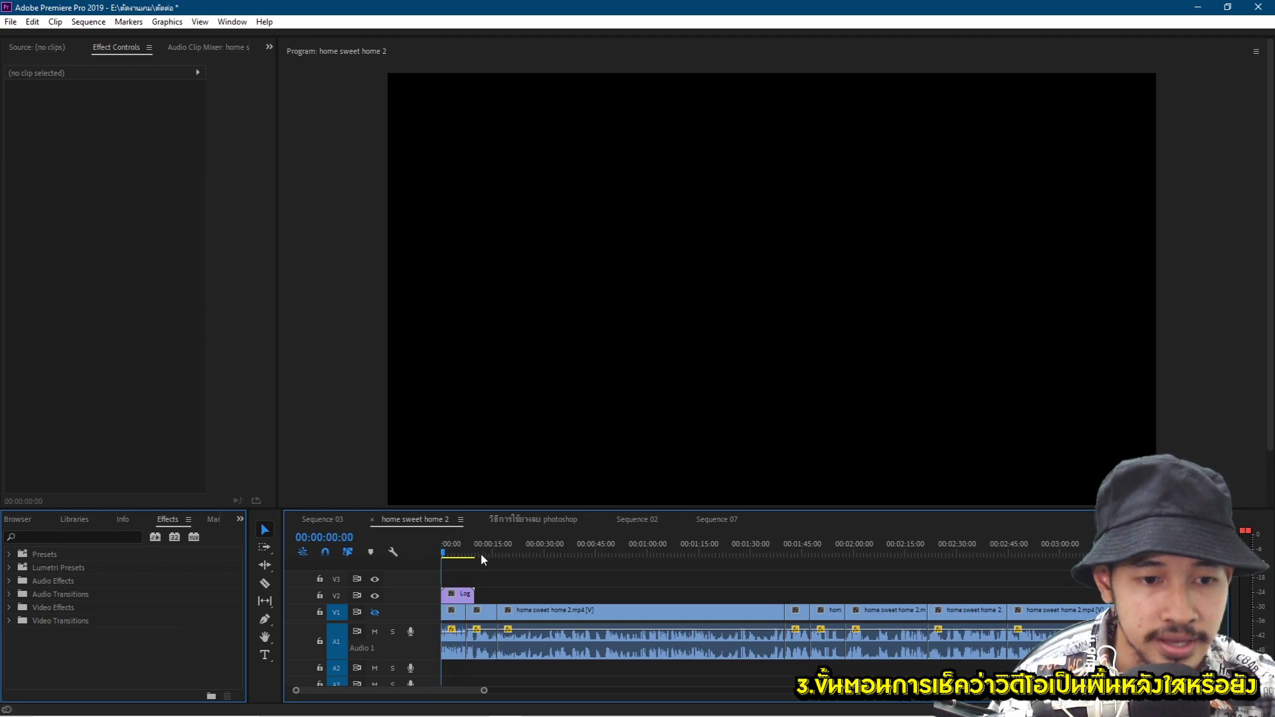